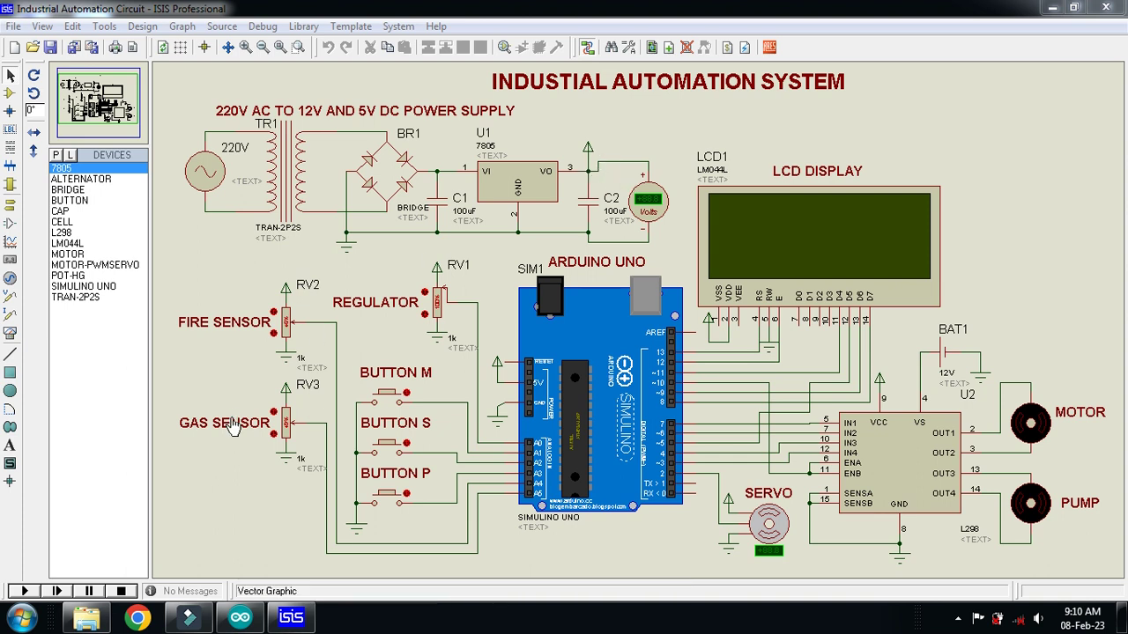
# - Switch to the file explorer and examine the project's code folder, circuit design file and HEX file alongside the schematic in ISIS
pyautogui.click(89, 627)
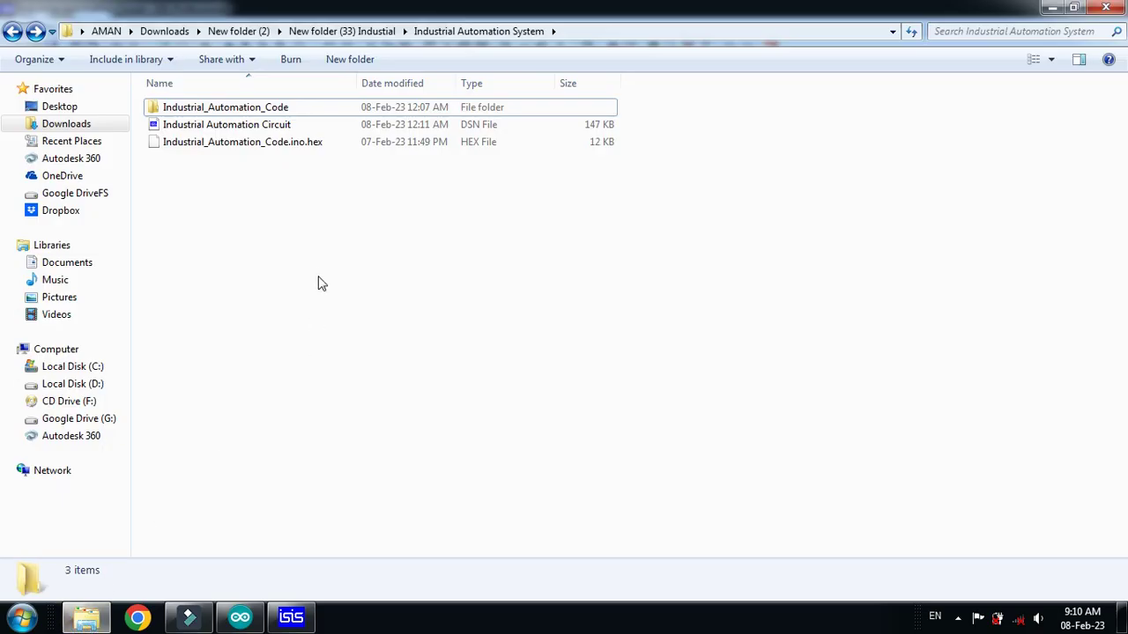
pyautogui.click(231, 111)
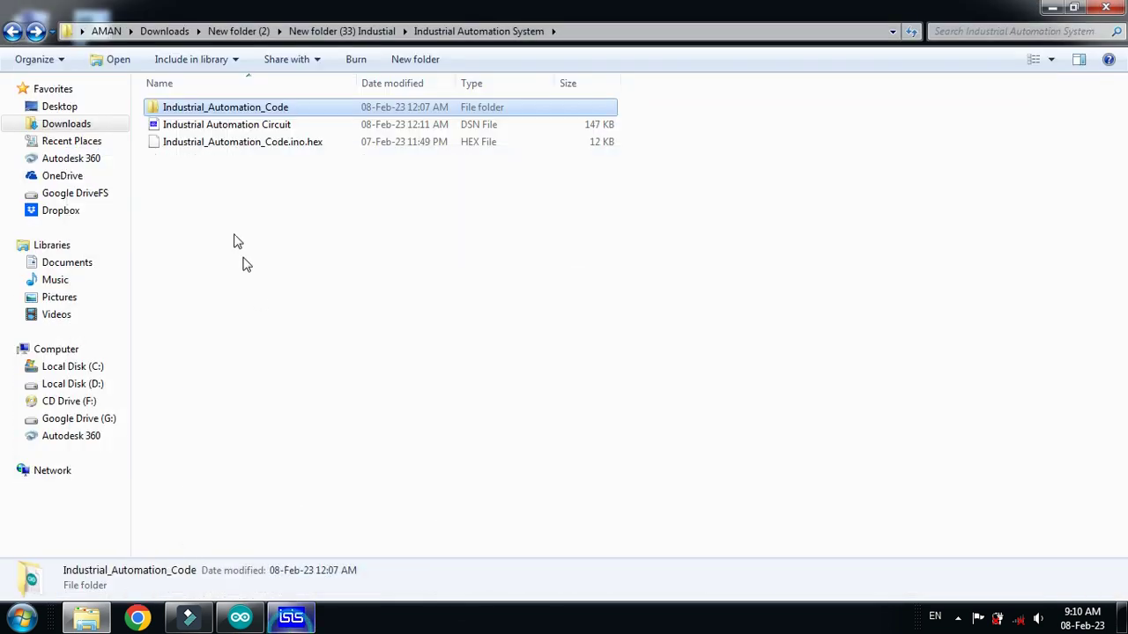
pyautogui.click(218, 131)
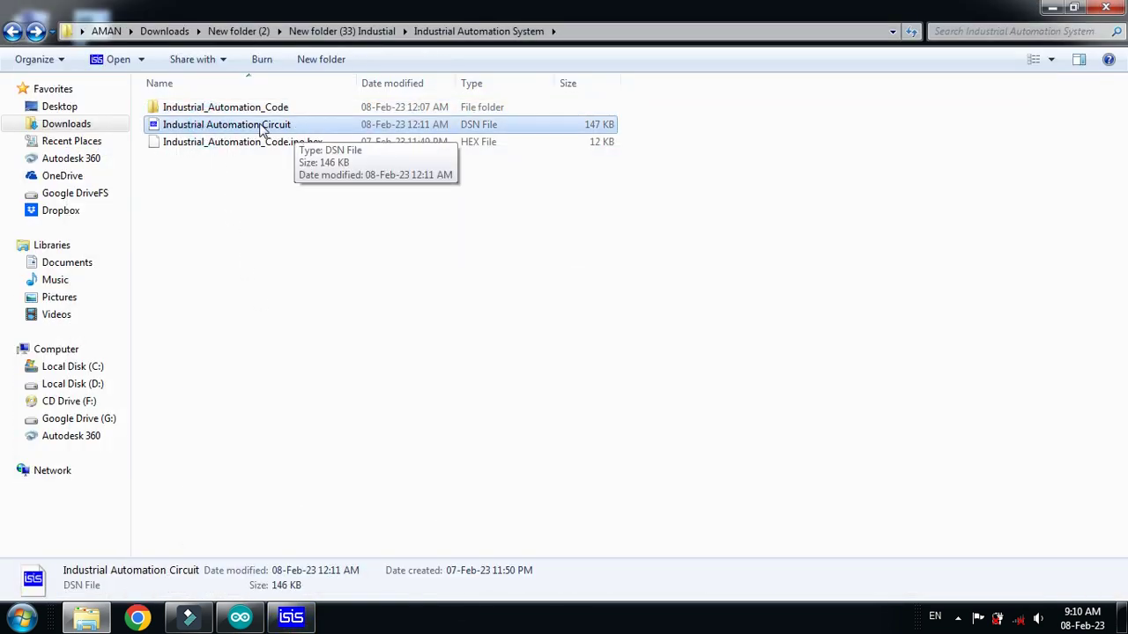
pyautogui.click(291, 617)
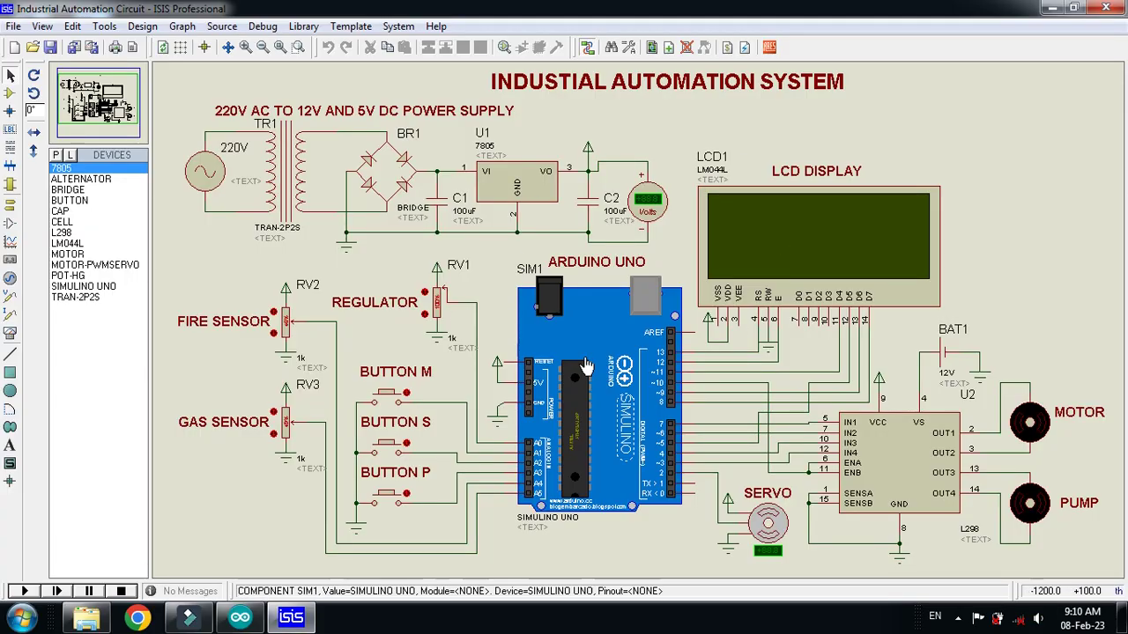
pyautogui.click(290, 617)
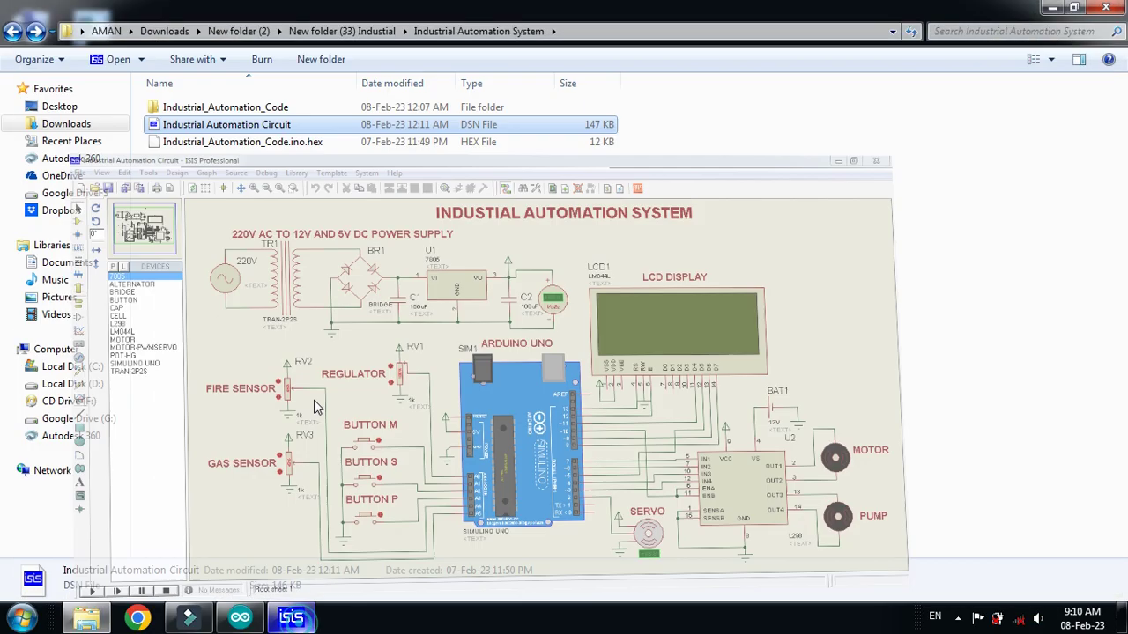
pyautogui.click(243, 146)
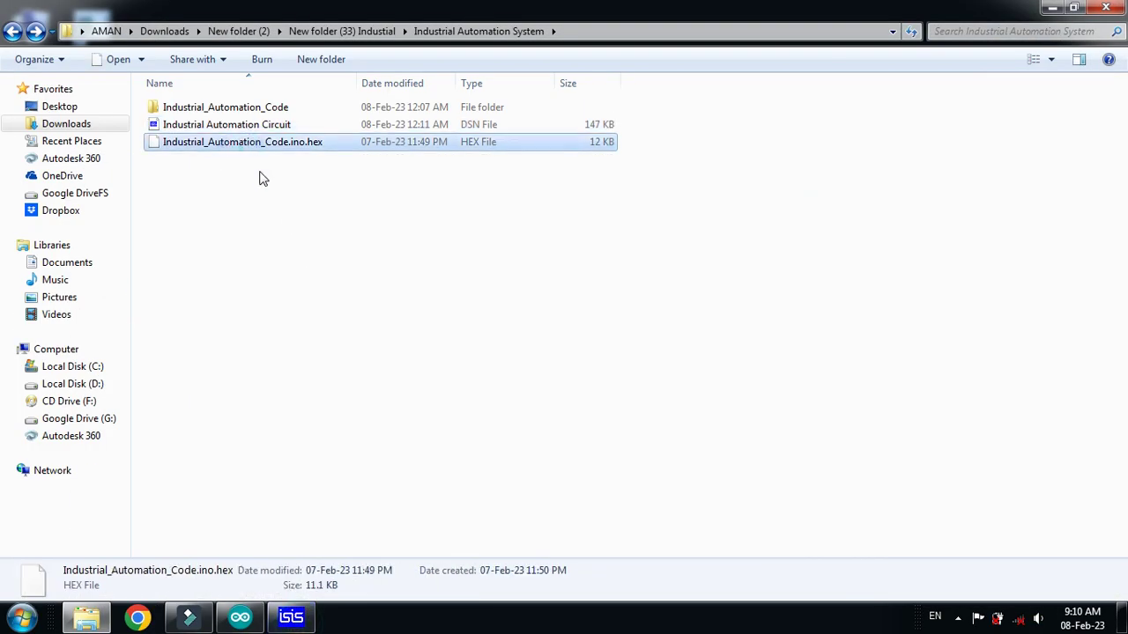
pyautogui.click(253, 172)
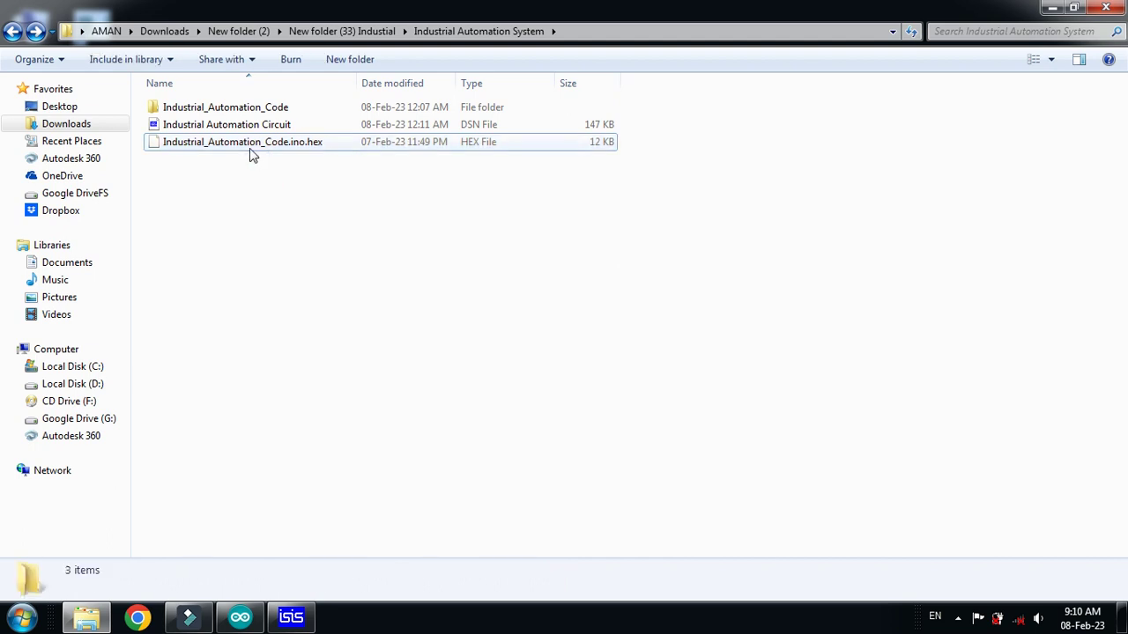
pyautogui.click(293, 618)
pyautogui.click(304, 621)
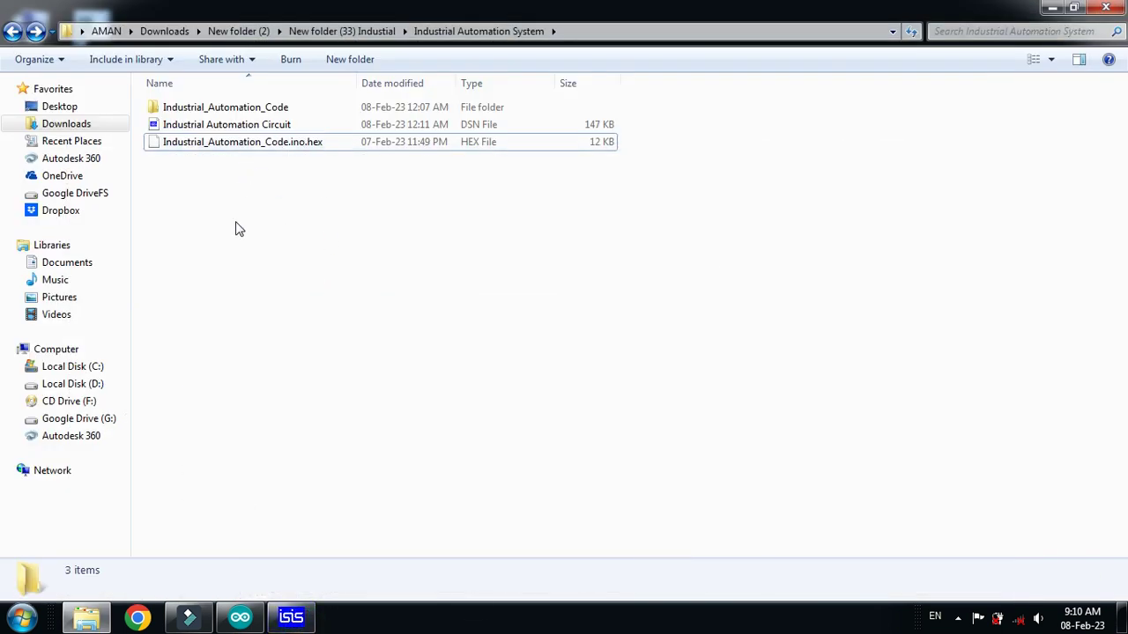
# - Open the Industrial_Automation_Code folder, check the INO sketch file and return to the project folder
pyautogui.doubleClick(221, 108)
pyautogui.click(307, 110)
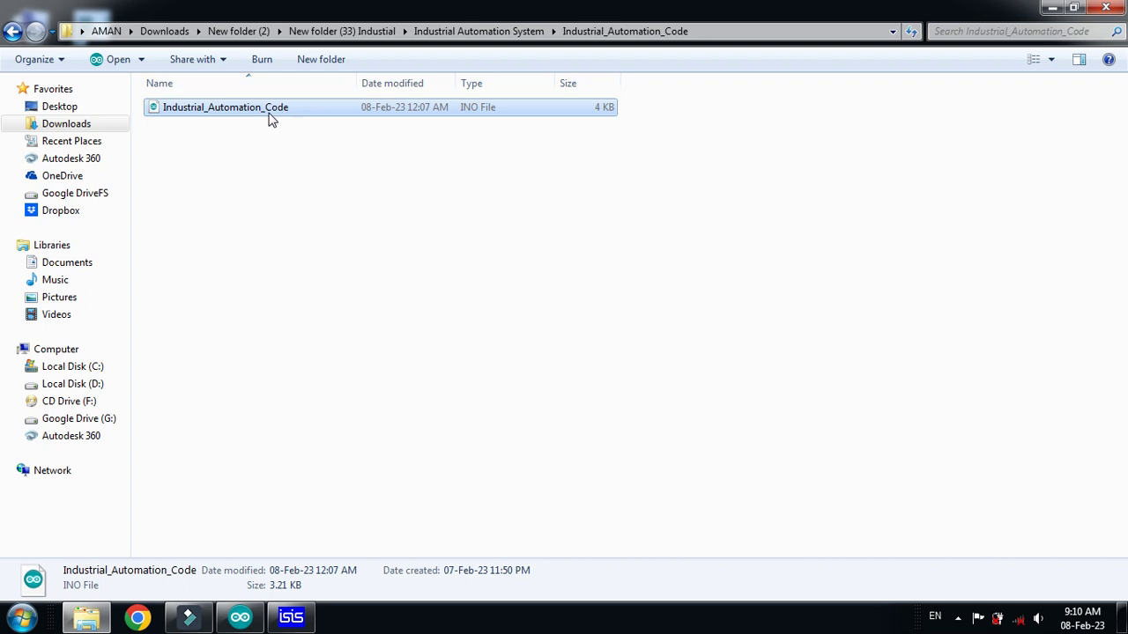
pyautogui.click(28, 33)
# - Review the Industrial Automation Circuit design file and the HEX file, and switch back to the schematic in ISIS
pyautogui.click(213, 125)
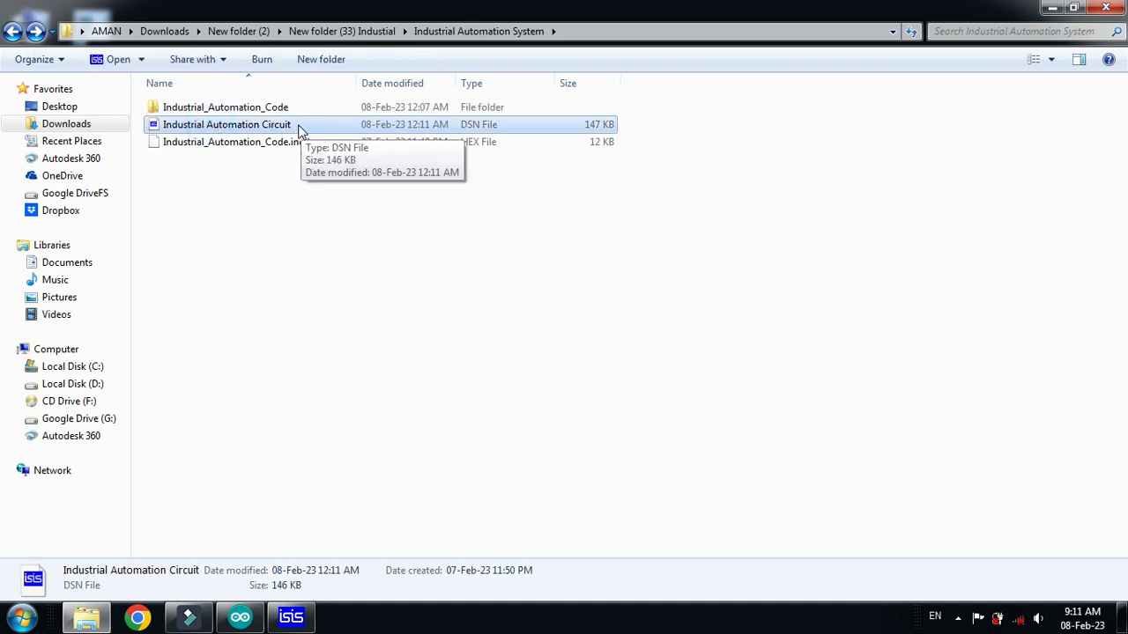
pyautogui.click(296, 218)
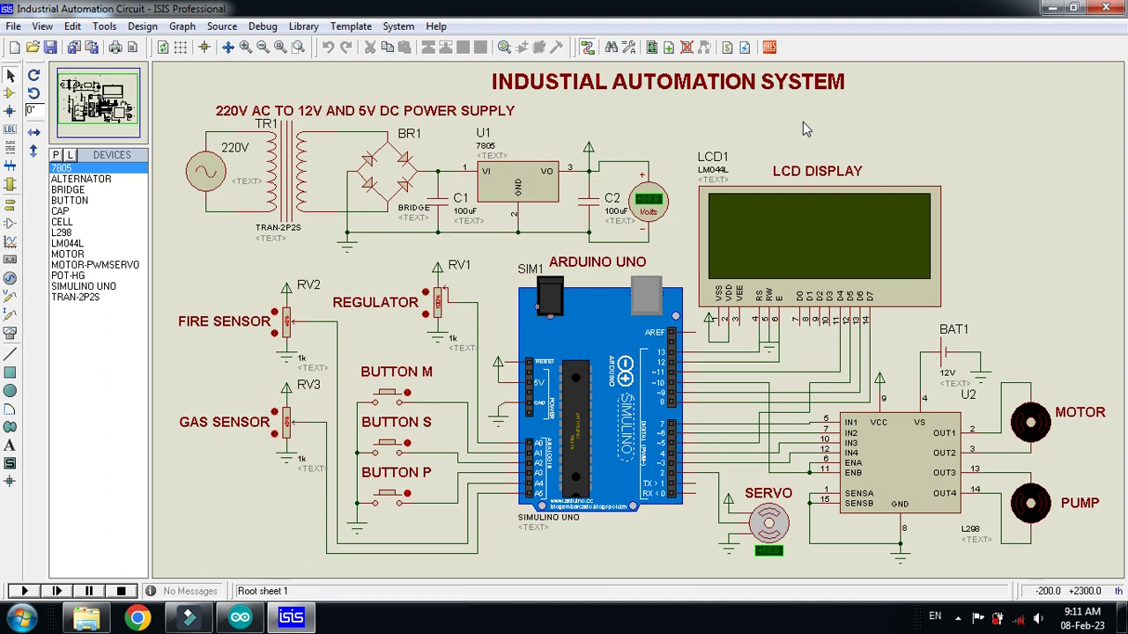
pyautogui.click(278, 623)
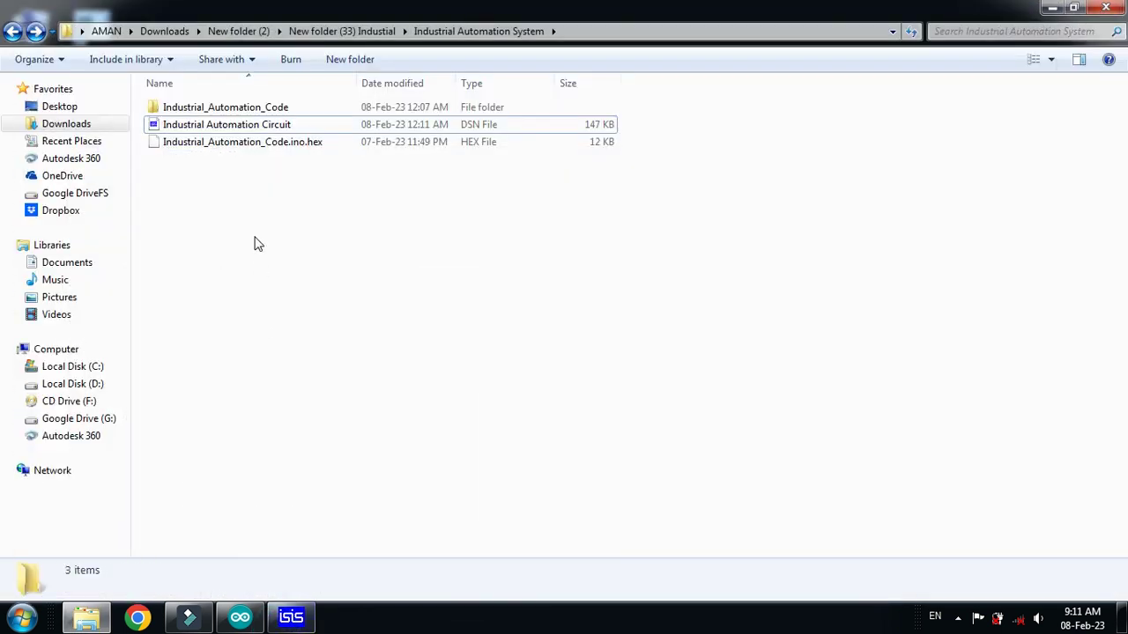
pyautogui.click(204, 151)
pyautogui.click(270, 182)
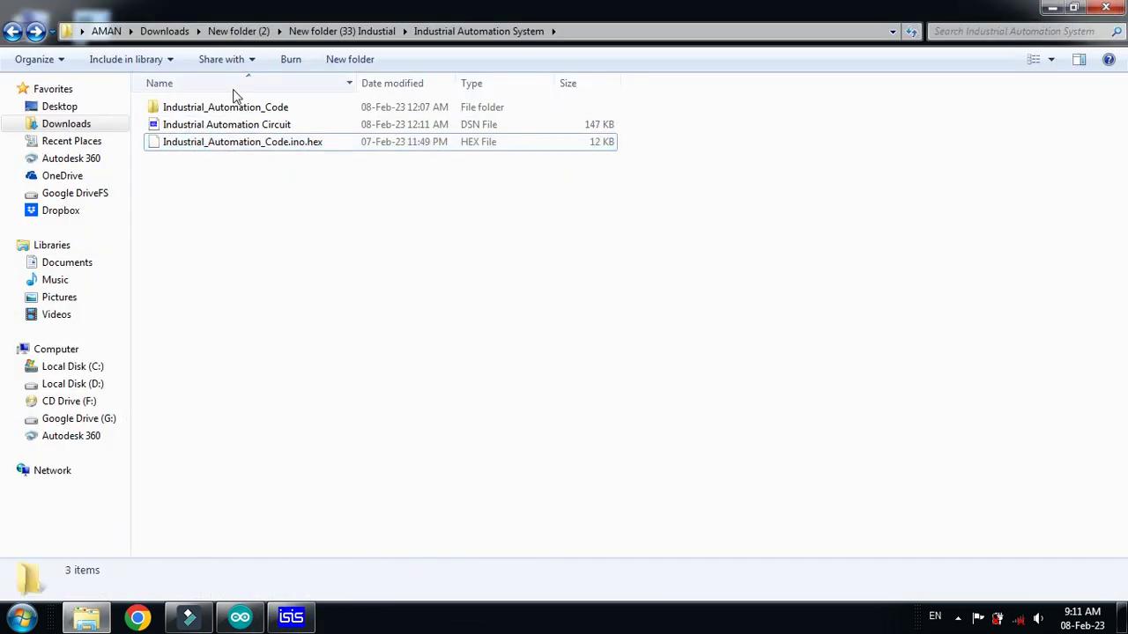
pyautogui.click(293, 616)
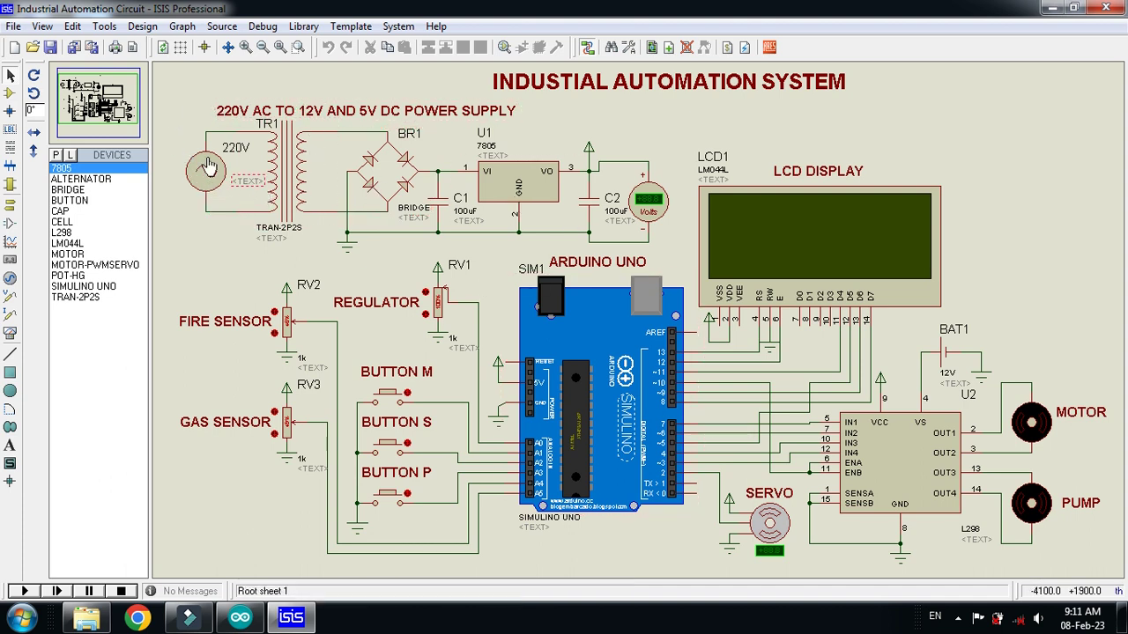
# - Examine the 220V AC to 12V and 5V DC power supply section, including its AC source and transformer
pyautogui.moveTo(187, 109); pyautogui.dragTo(670, 252)
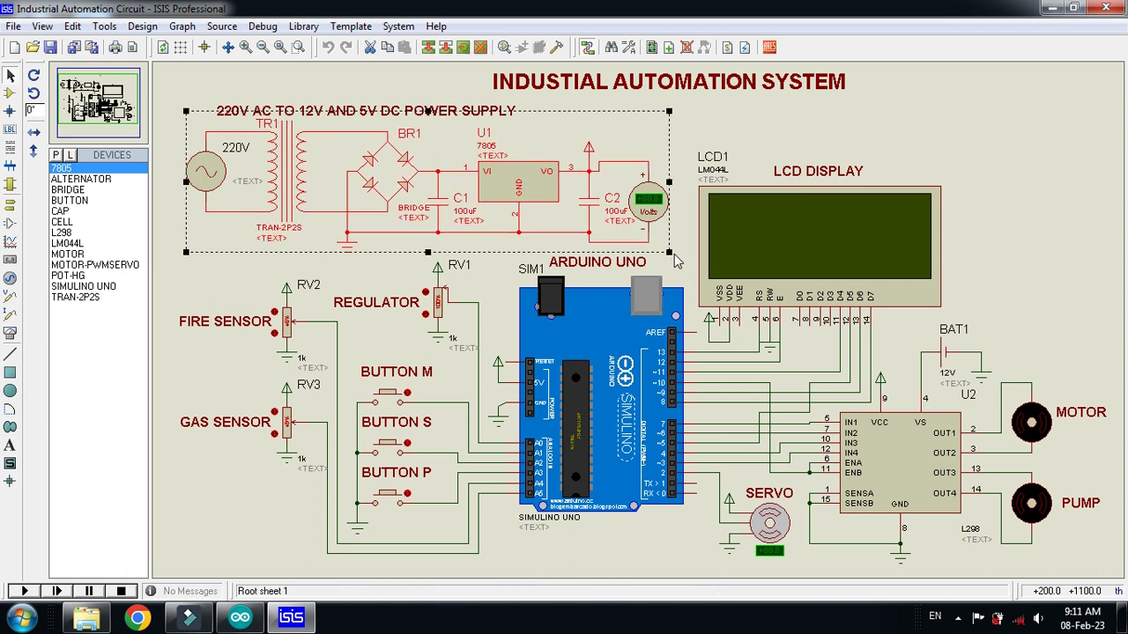
pyautogui.click(737, 132)
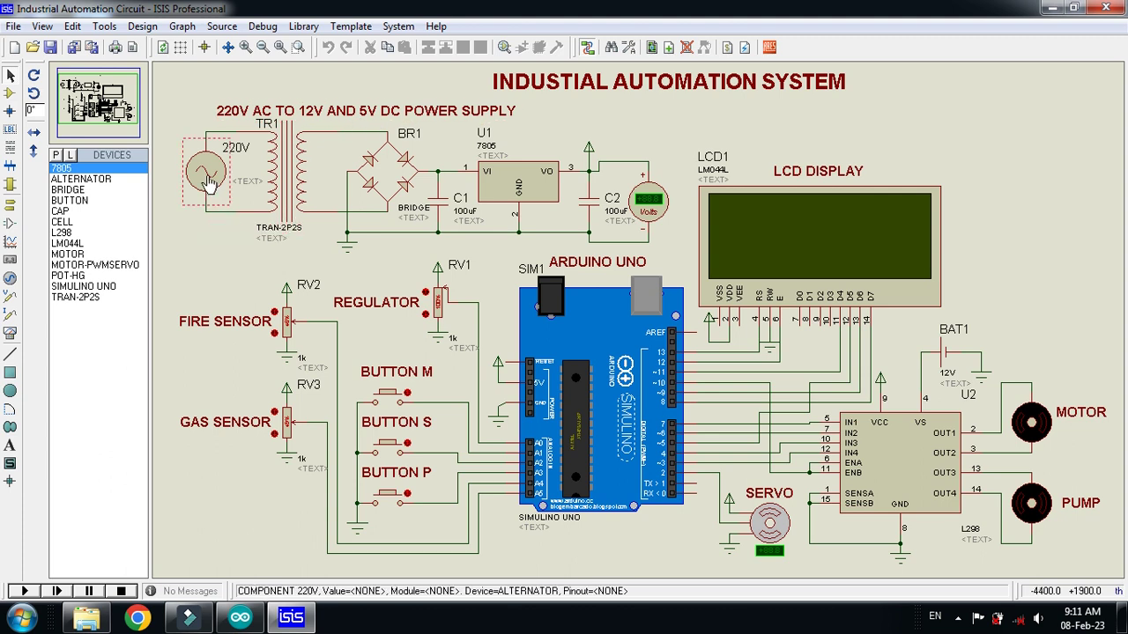
pyautogui.click(216, 247)
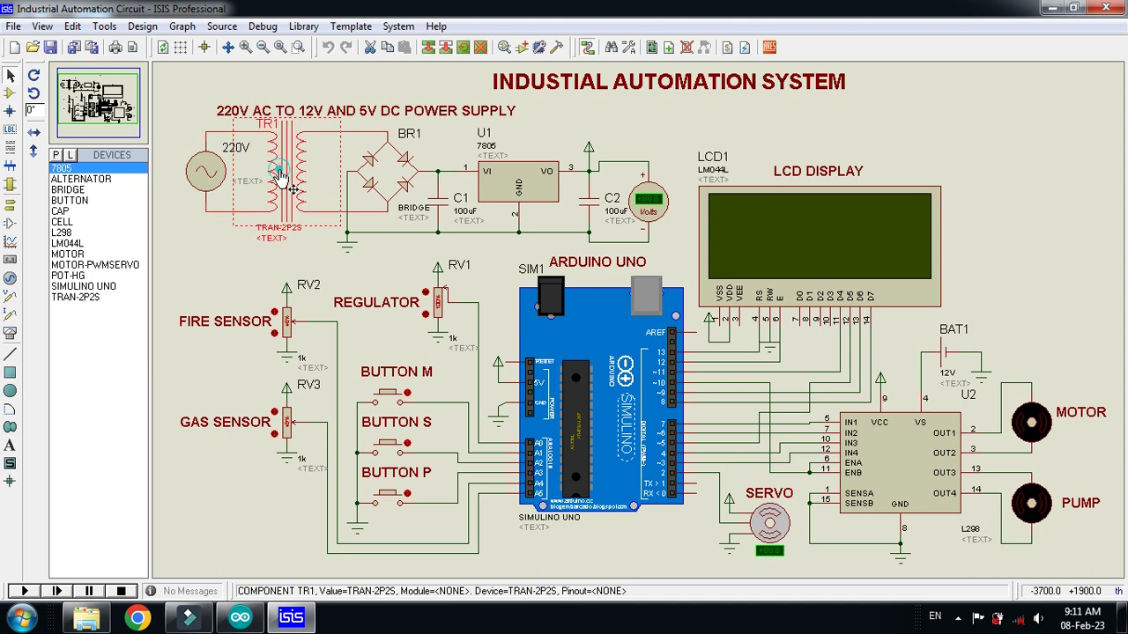
pyautogui.click(214, 263)
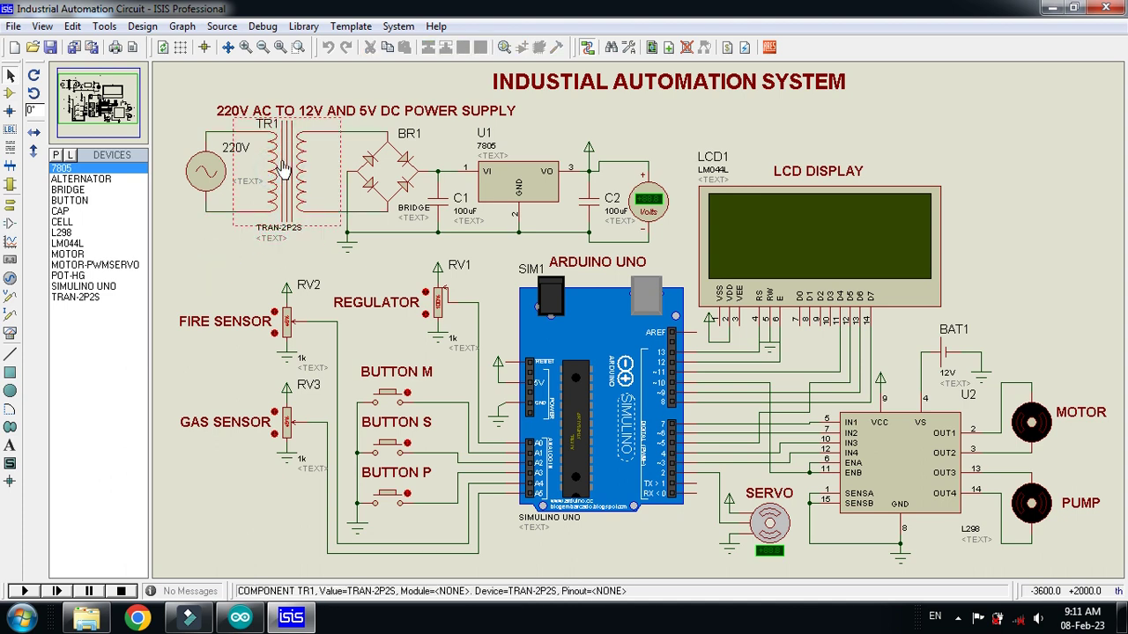
# - Open the properties of transformer TR1, check its coupling factor and close them without editing
pyautogui.rightClick(298, 156)
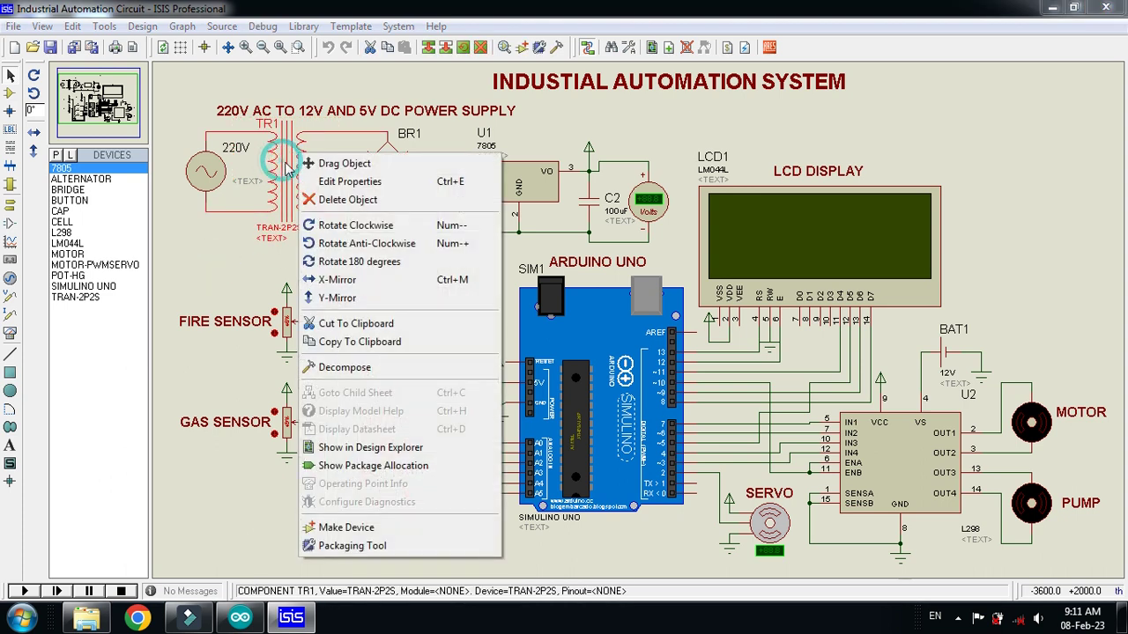
pyautogui.click(398, 185)
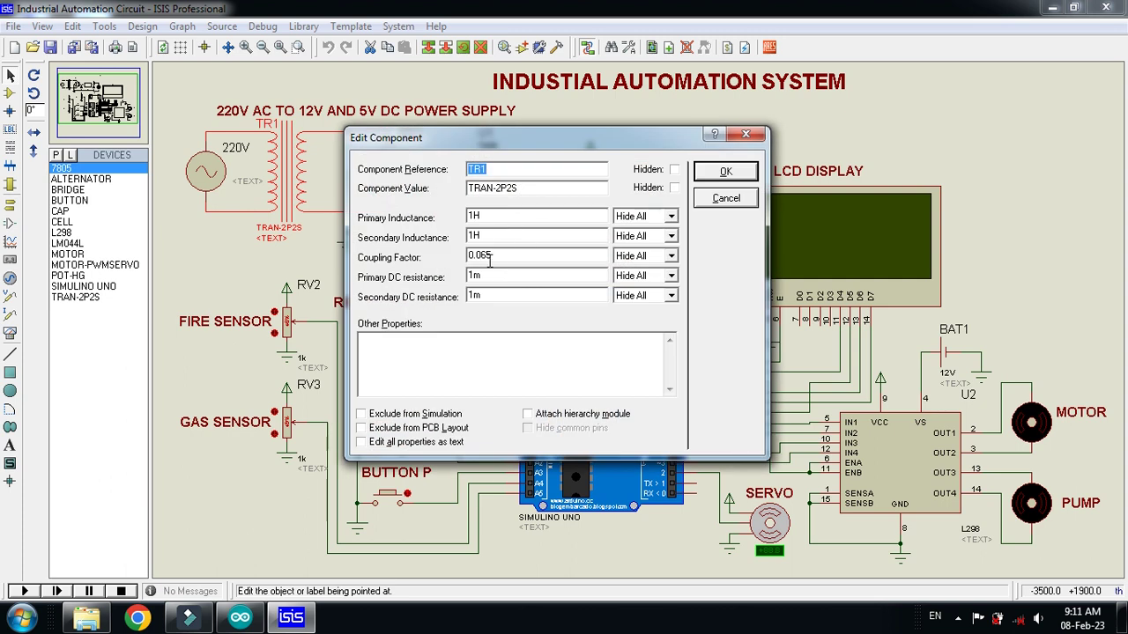
pyautogui.click(520, 257)
pyautogui.moveTo(510, 256); pyautogui.dragTo(469, 263)
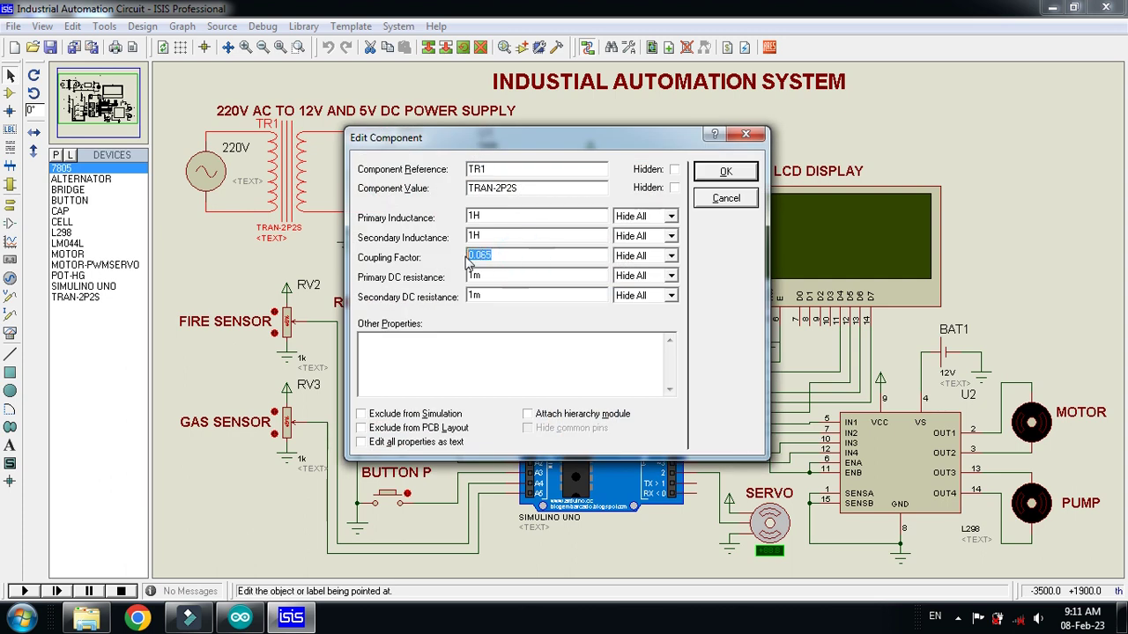
pyautogui.click(745, 134)
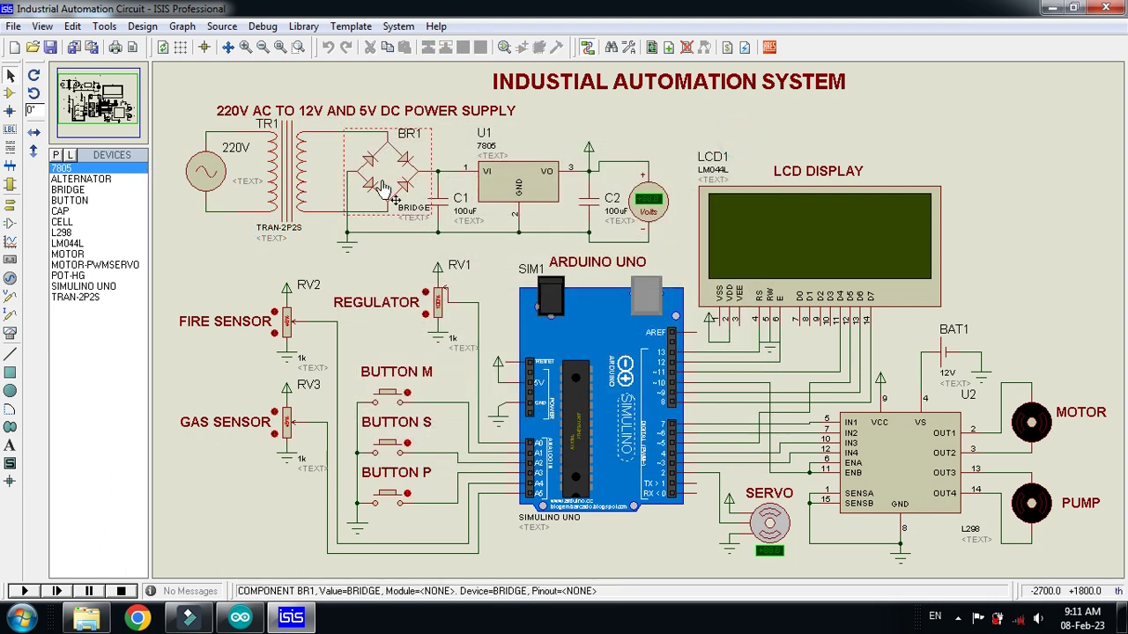
# - Examine bridge rectifier BR1, capacitor C1 and the 7805 regulator in the power supply section
pyautogui.click(378, 257)
pyautogui.click(443, 206)
pyautogui.click(388, 260)
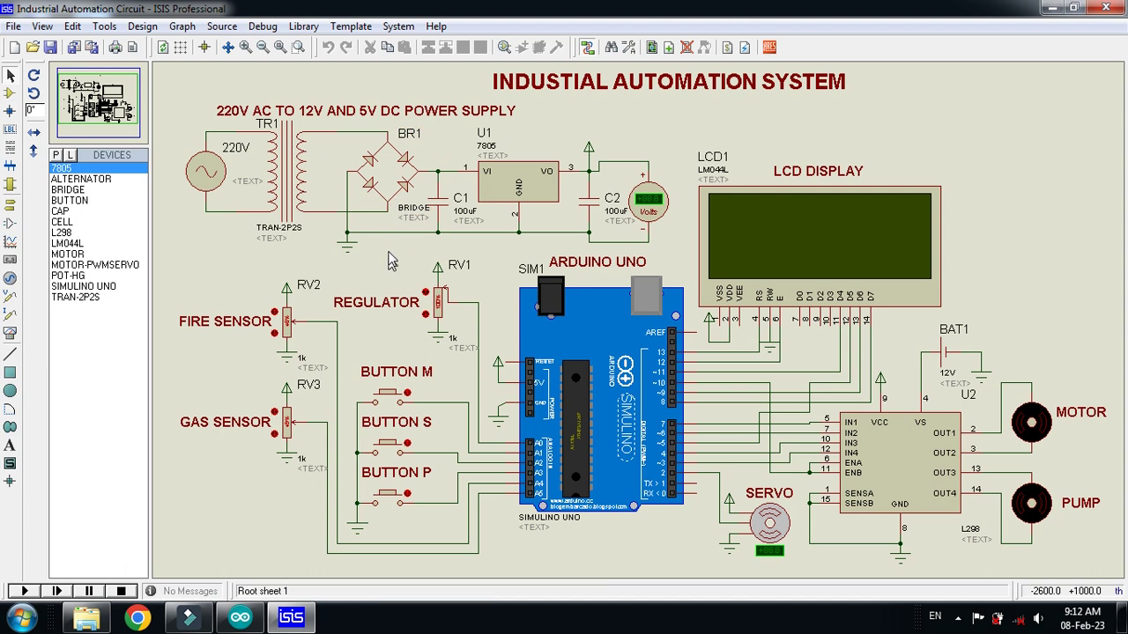
pyautogui.click(449, 192)
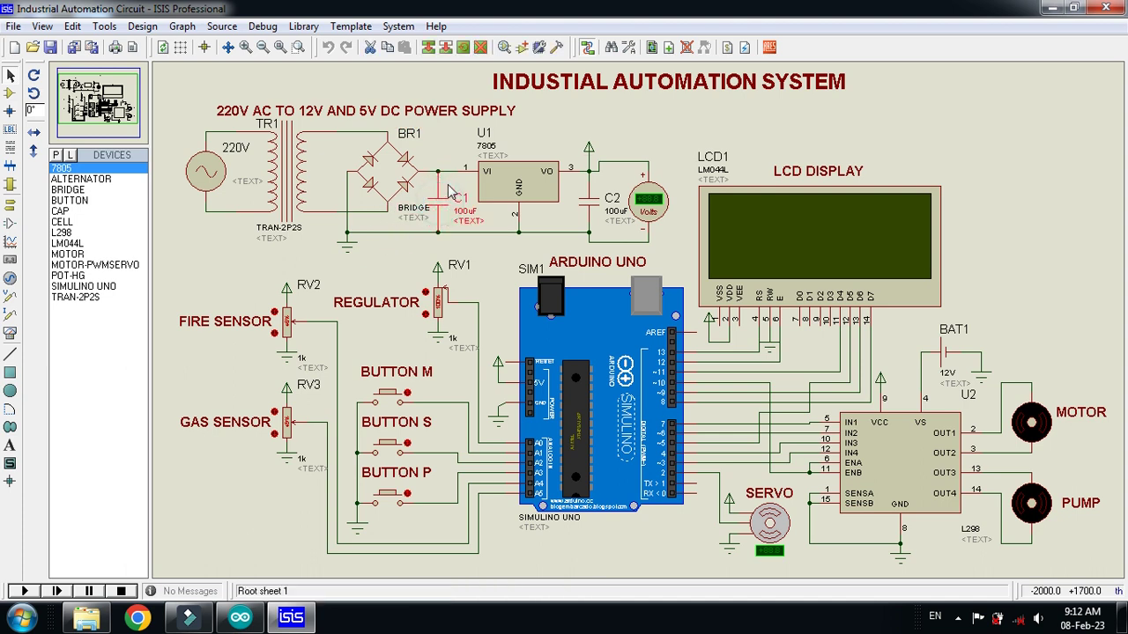
pyautogui.click(412, 249)
pyautogui.click(485, 181)
pyautogui.click(433, 163)
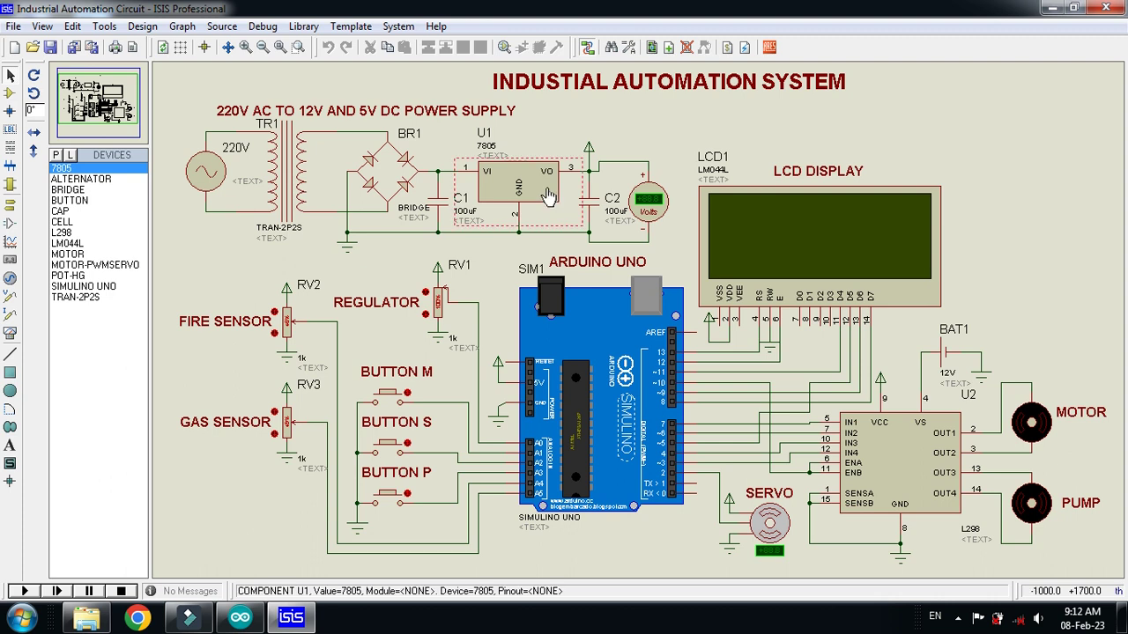
# - Inspect capacitor C2, the voltmeter and the power terminal at the 7805 regulator's output
pyautogui.click(592, 215)
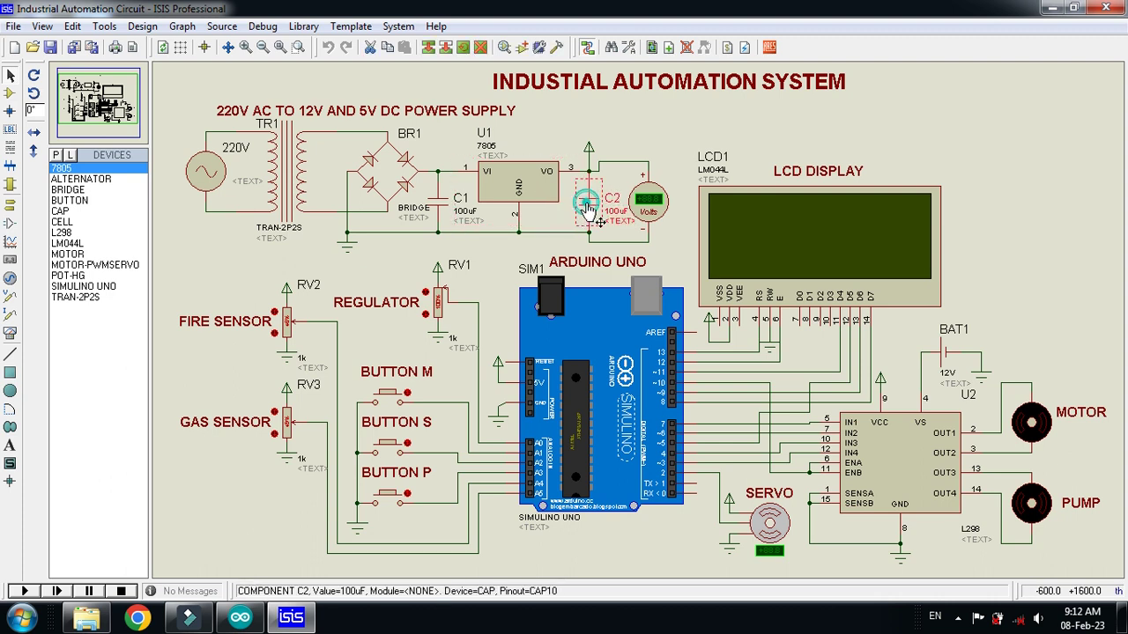
pyautogui.click(557, 250)
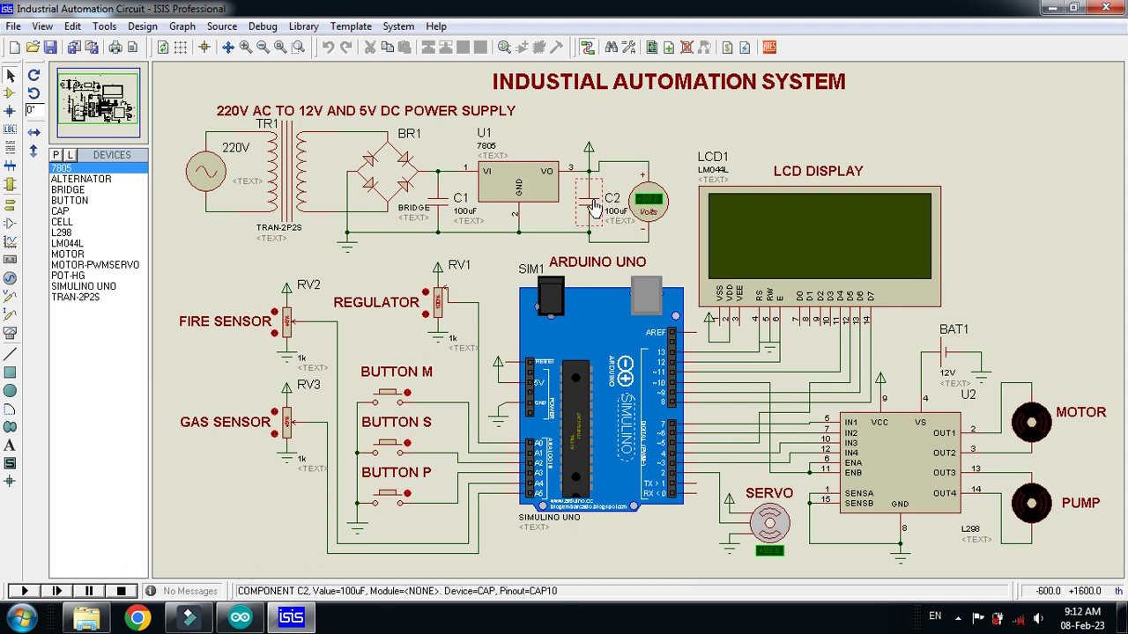
pyautogui.click(648, 203)
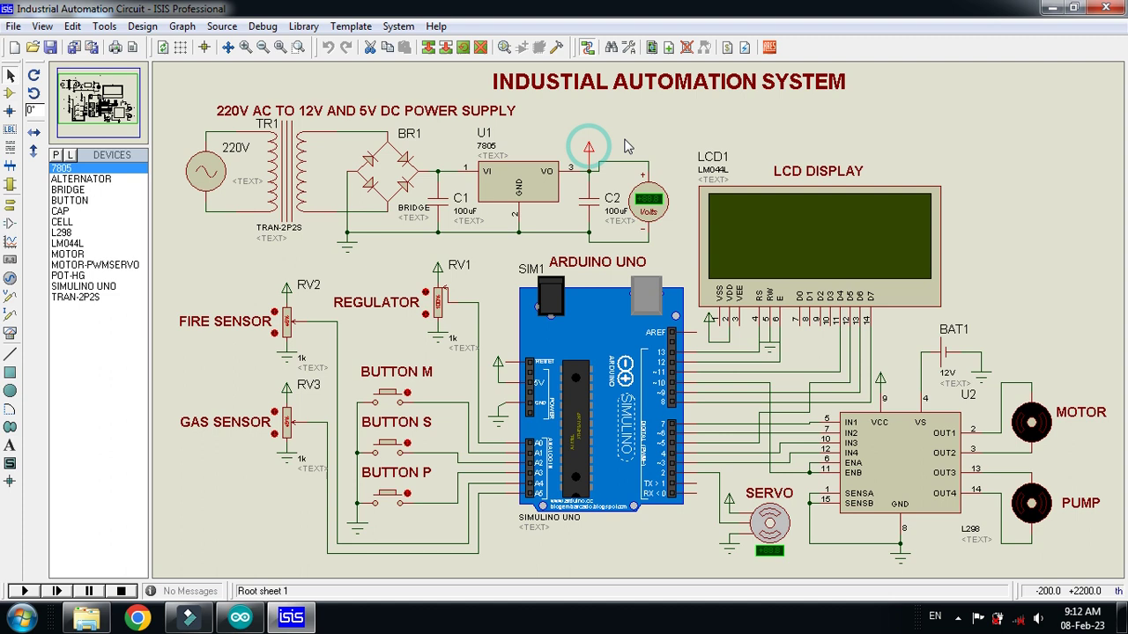
pyautogui.click(624, 143)
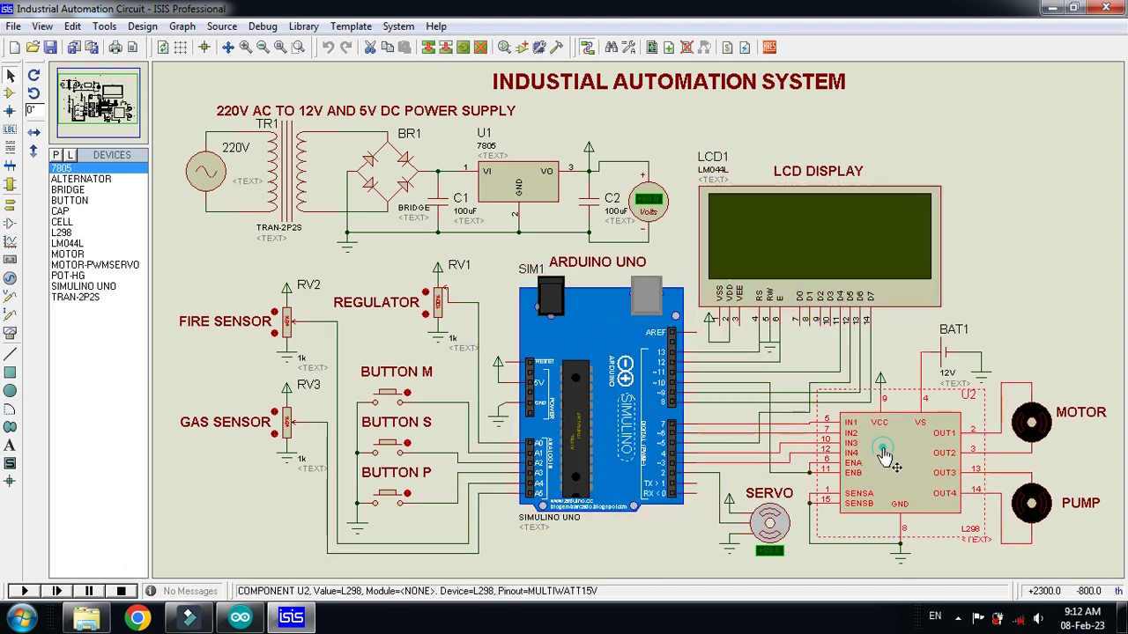
# - Inspect the L298 driver with its motor and pump, the servo, and the fire sensor circuit
pyautogui.click(985, 267)
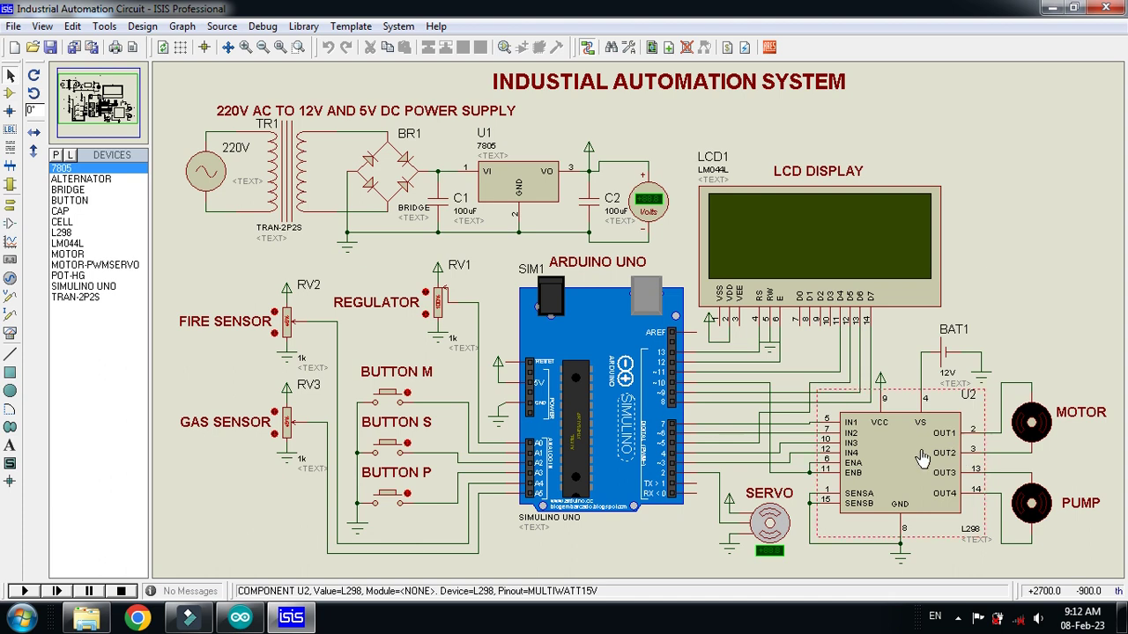
pyautogui.click(1043, 442)
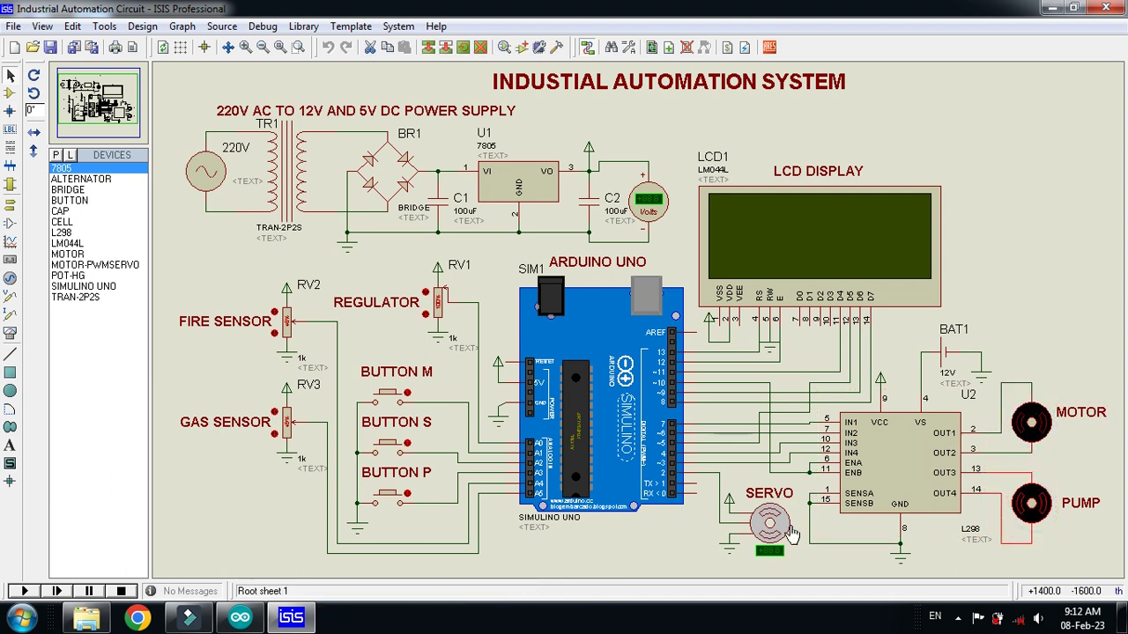
pyautogui.click(746, 527)
pyautogui.click(650, 535)
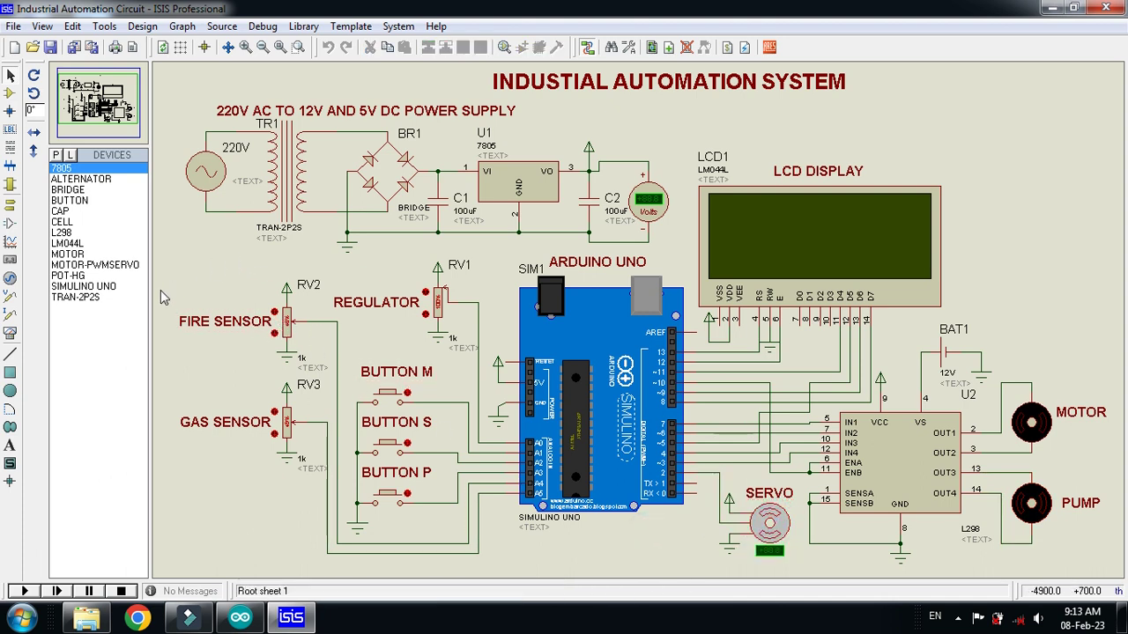
pyautogui.moveTo(165, 283); pyautogui.dragTo(318, 372)
pyautogui.click(222, 273)
# - Open the Arduino Uno's properties, then switch to the project folder in Windows Explorer and look at the HEX file
pyautogui.rightClick(586, 317)
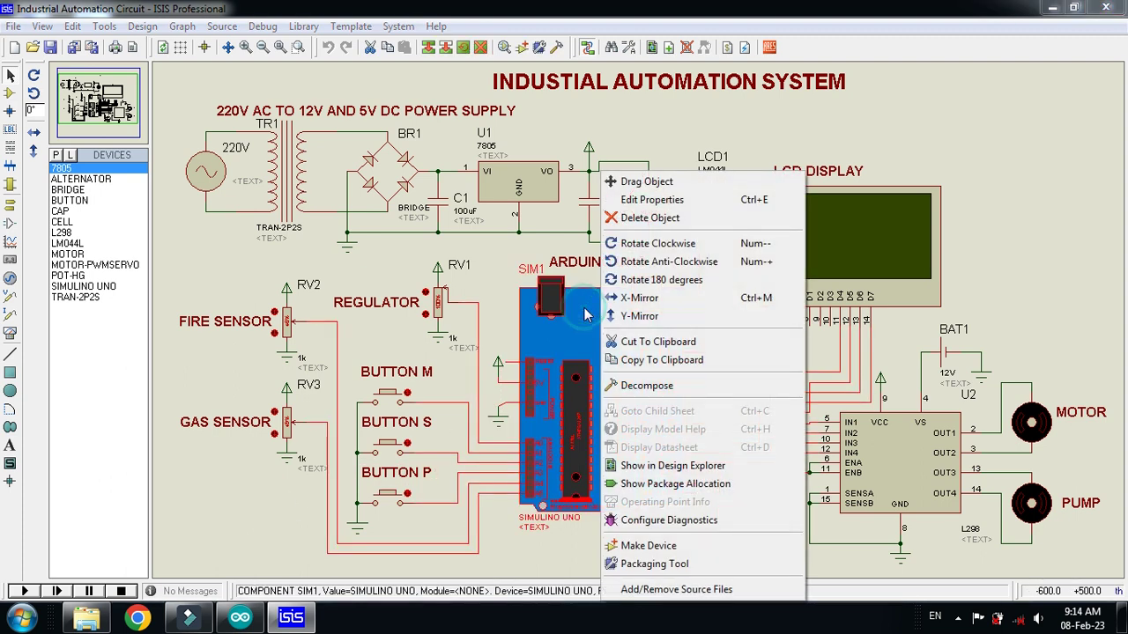
pyautogui.click(696, 201)
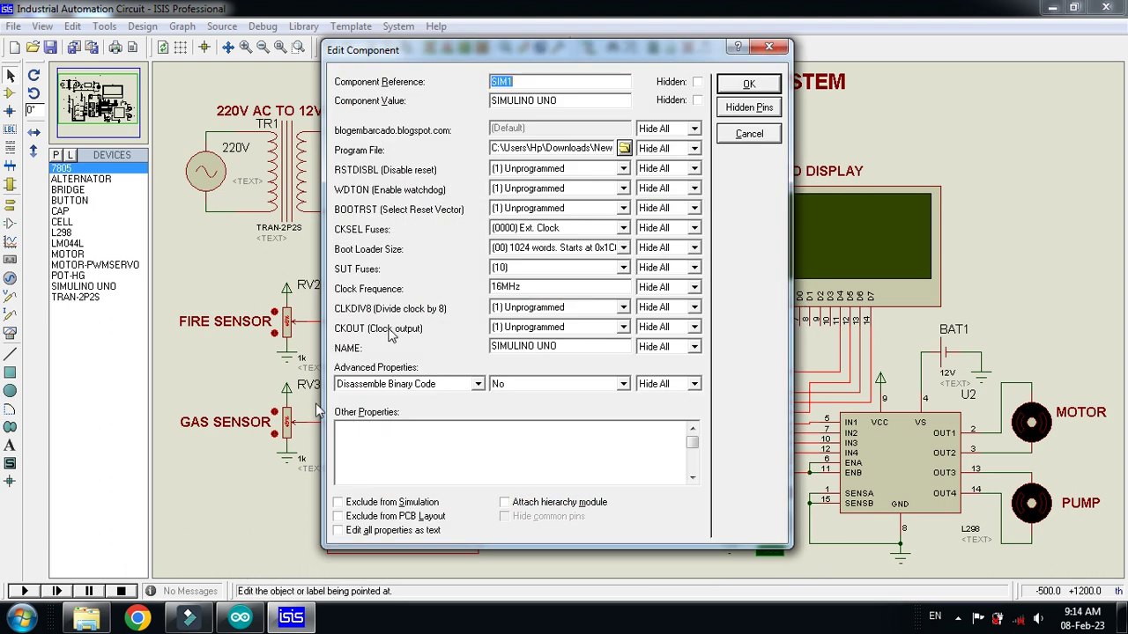
pyautogui.click(86, 617)
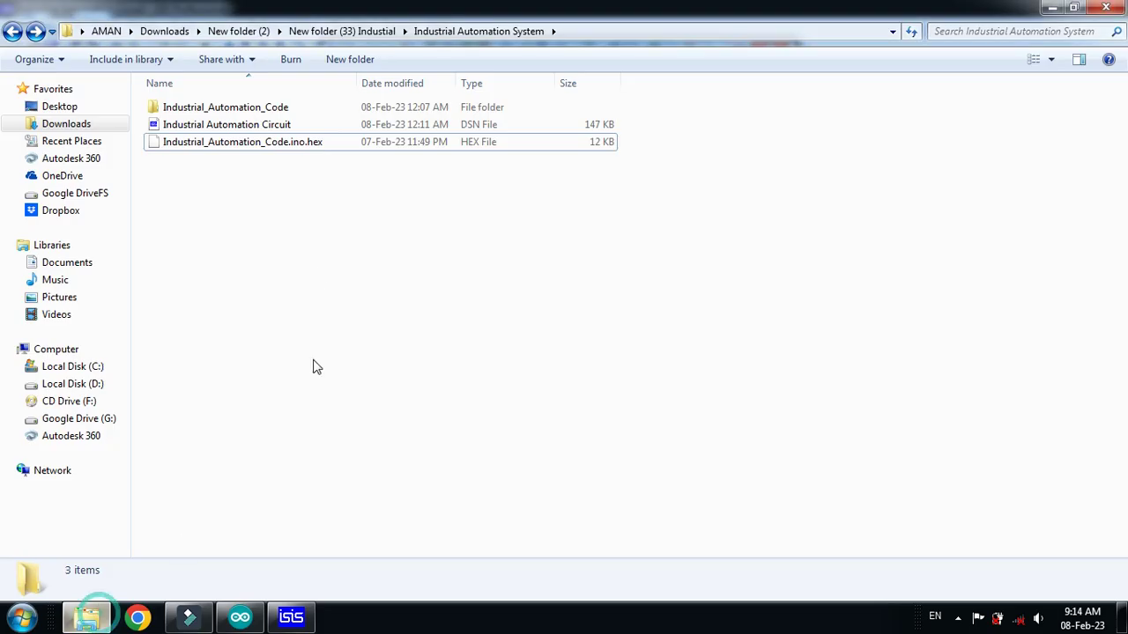
pyautogui.click(263, 146)
pyautogui.click(277, 244)
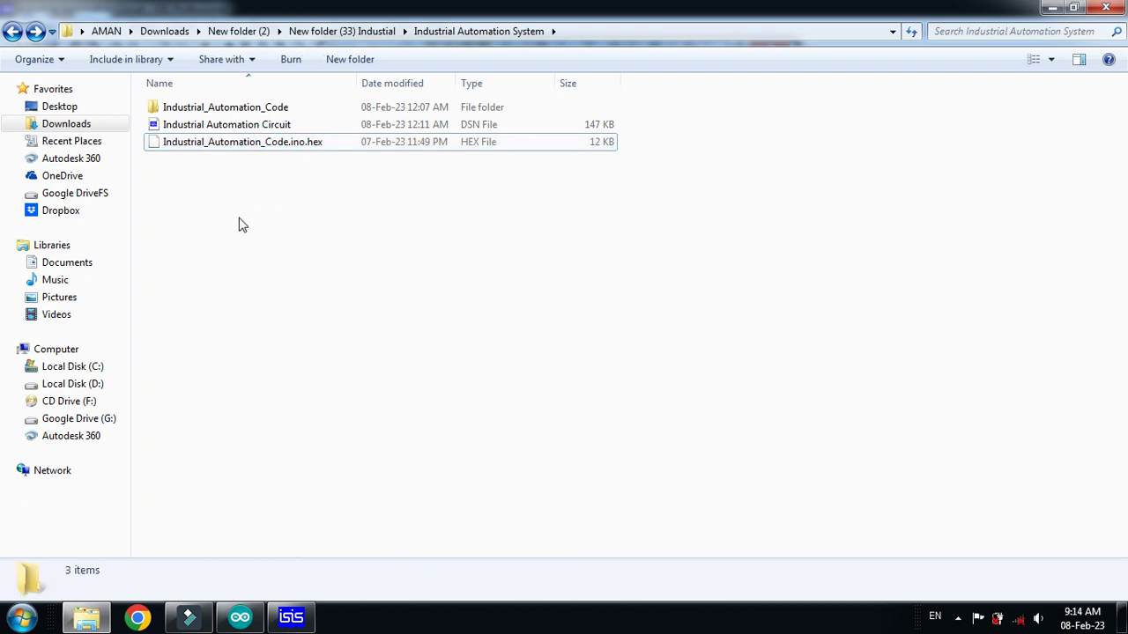
# - Review the code folder, circuit design file and HEX file in the Industrial Automation System folder by selecting them together
pyautogui.moveTo(288, 290); pyautogui.dragTo(246, 94)
pyautogui.click(246, 237)
pyautogui.moveTo(242, 165); pyautogui.dragTo(222, 102)
pyautogui.click(239, 224)
pyautogui.moveTo(236, 219); pyautogui.dragTo(226, 102)
pyautogui.rightClick(228, 127)
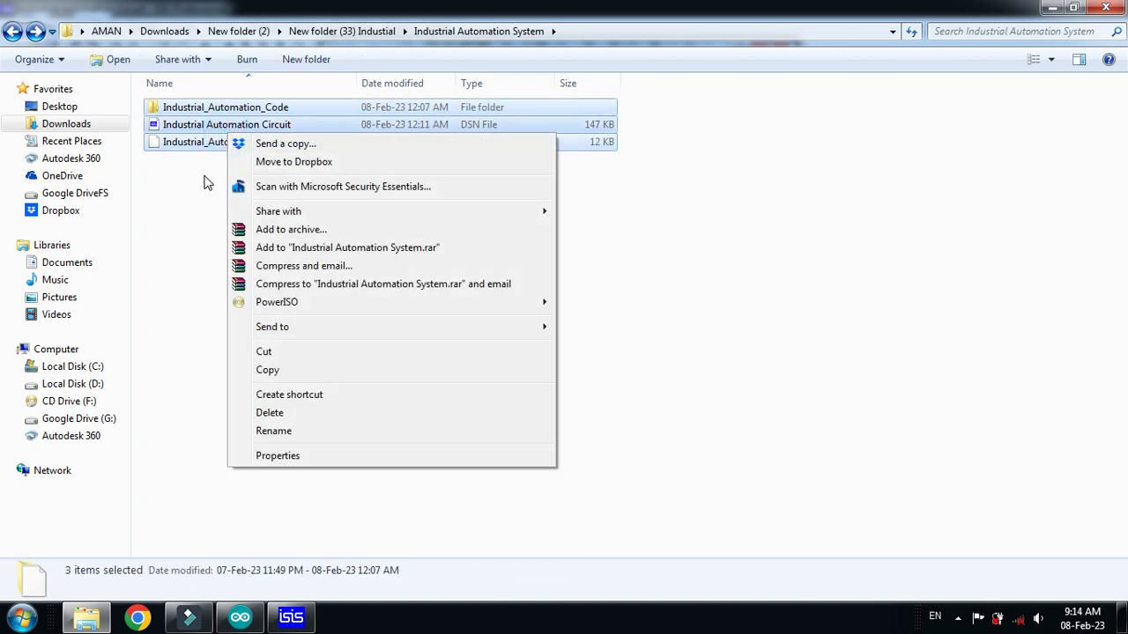
pyautogui.click(203, 182)
pyautogui.moveTo(247, 197); pyautogui.dragTo(242, 107)
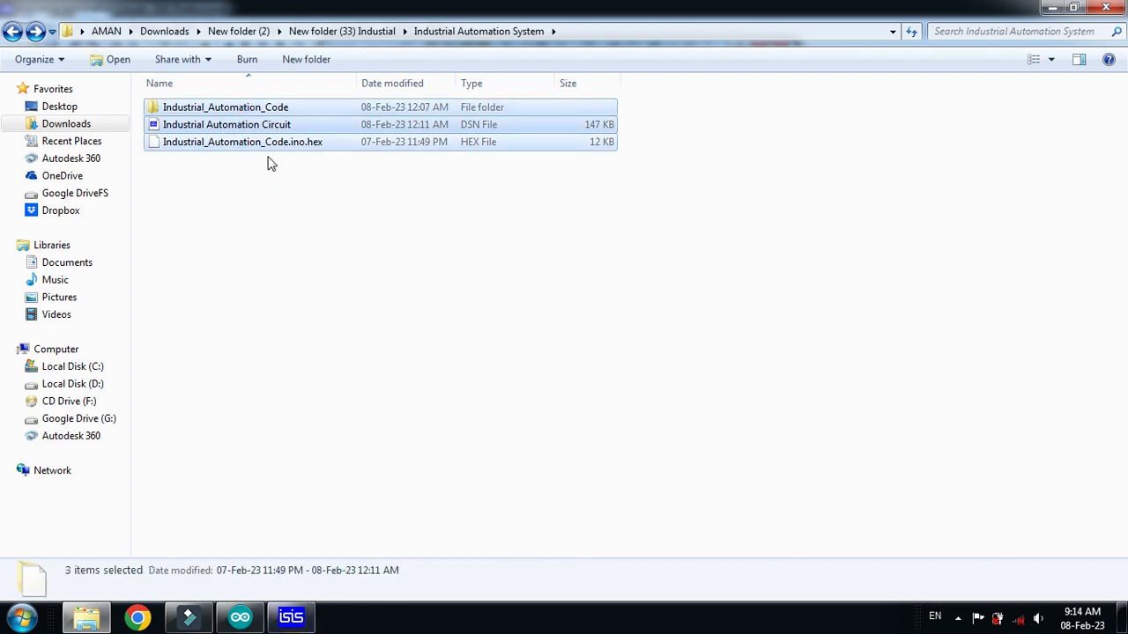
pyautogui.click(276, 414)
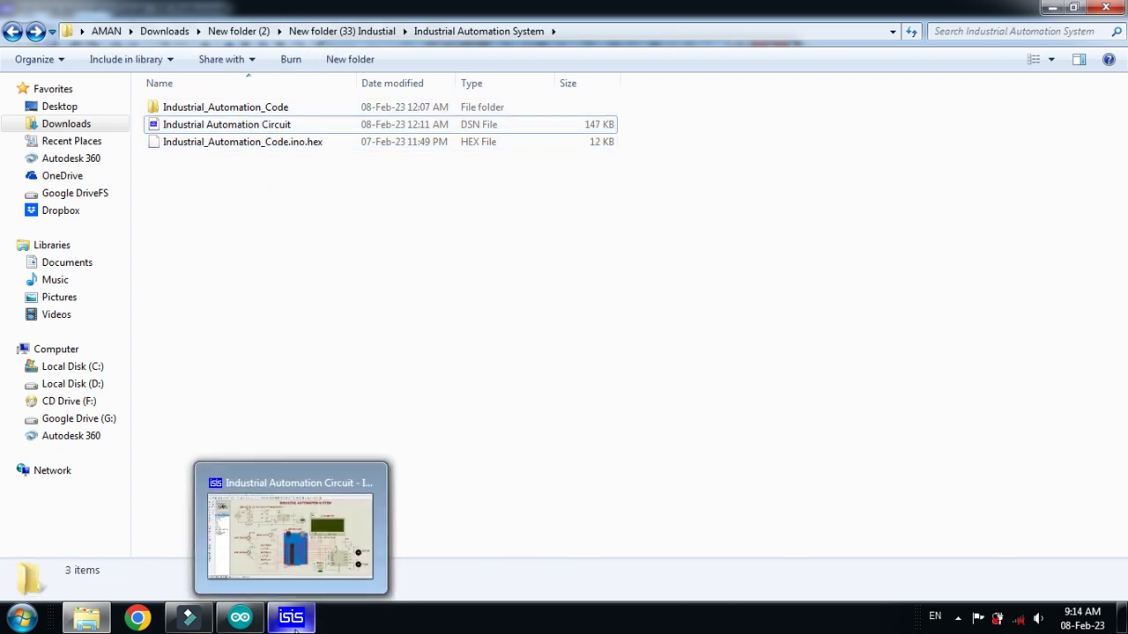
# - Return to Proteus, reopen the Arduino Uno's properties and select Industrial_Automation_Code.ino.hex while browsing for its program file
pyautogui.click(294, 625)
pyautogui.click(768, 47)
pyautogui.rightClick(541, 291)
pyautogui.click(623, 200)
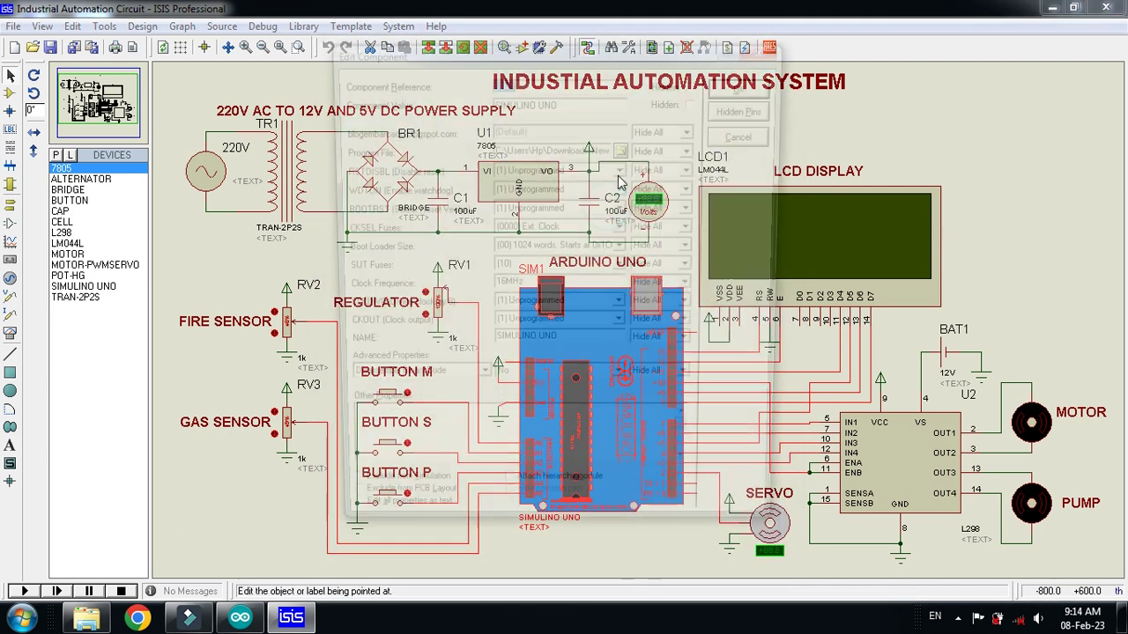
pyautogui.click(624, 148)
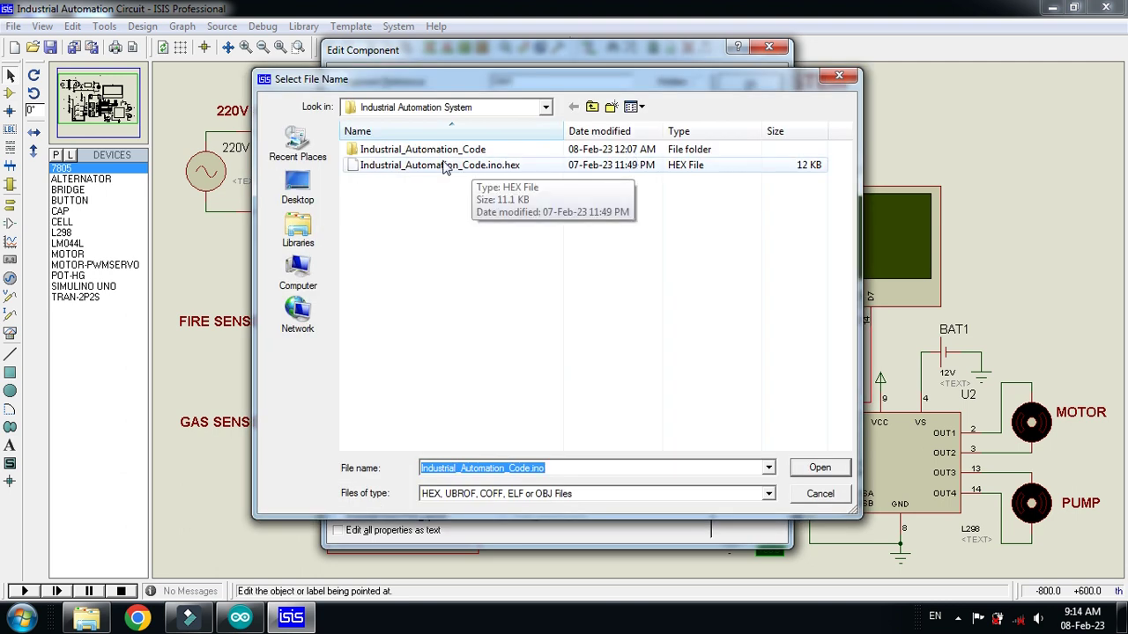
pyautogui.click(445, 166)
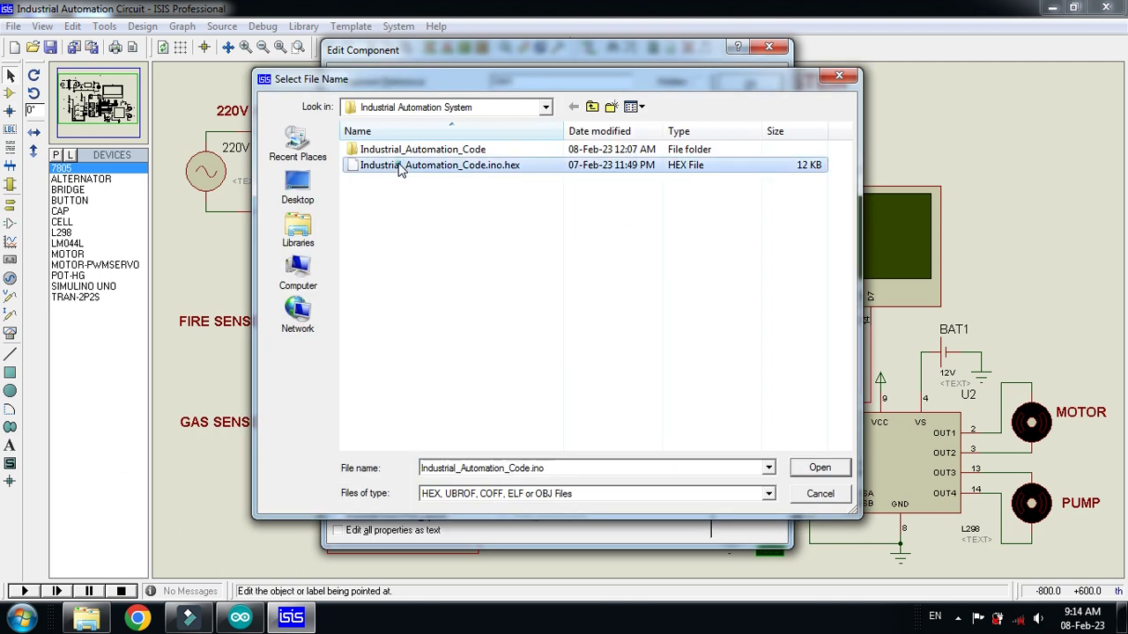
# - Check the HEX file in the project folder, then load it as the Arduino's program file and apply the properties
pyautogui.click(88, 623)
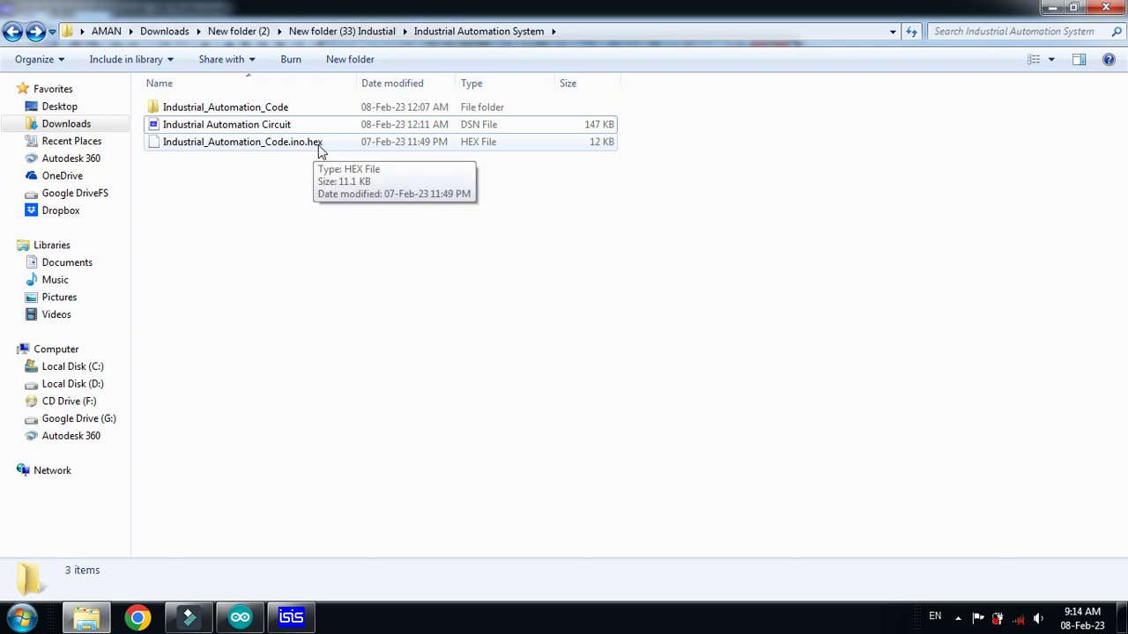
pyautogui.click(468, 151)
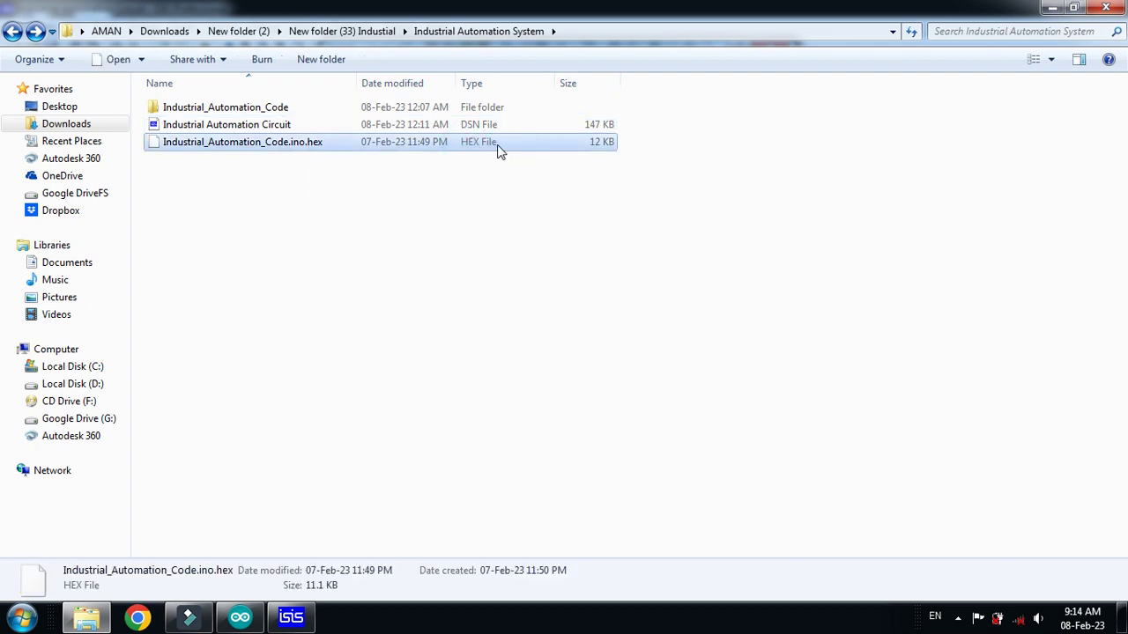
pyautogui.click(290, 620)
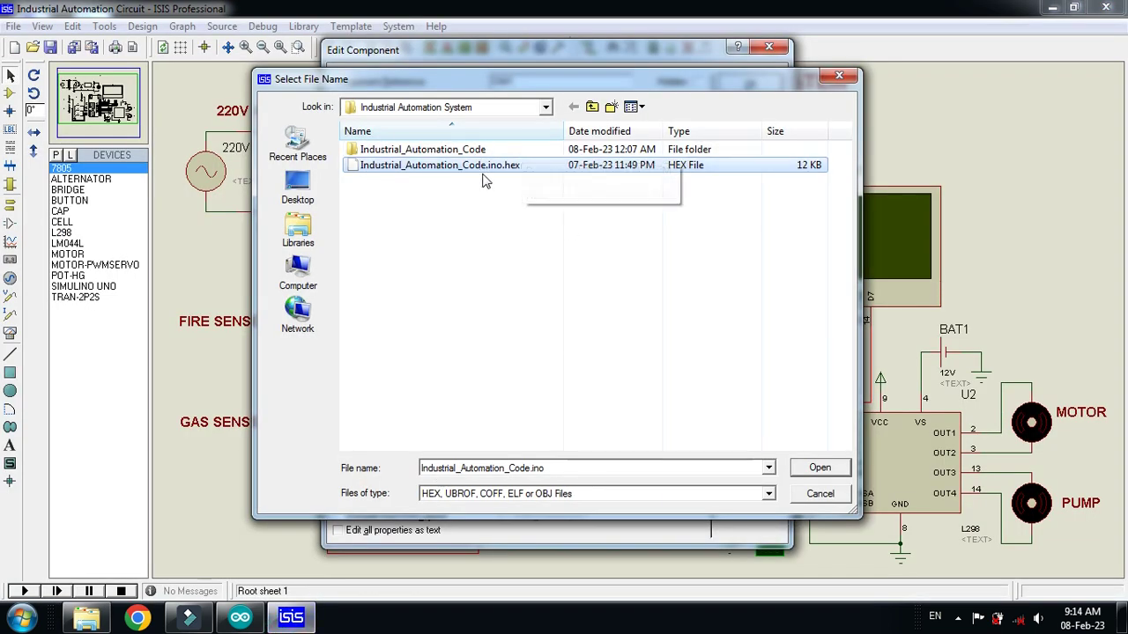
pyautogui.click(816, 468)
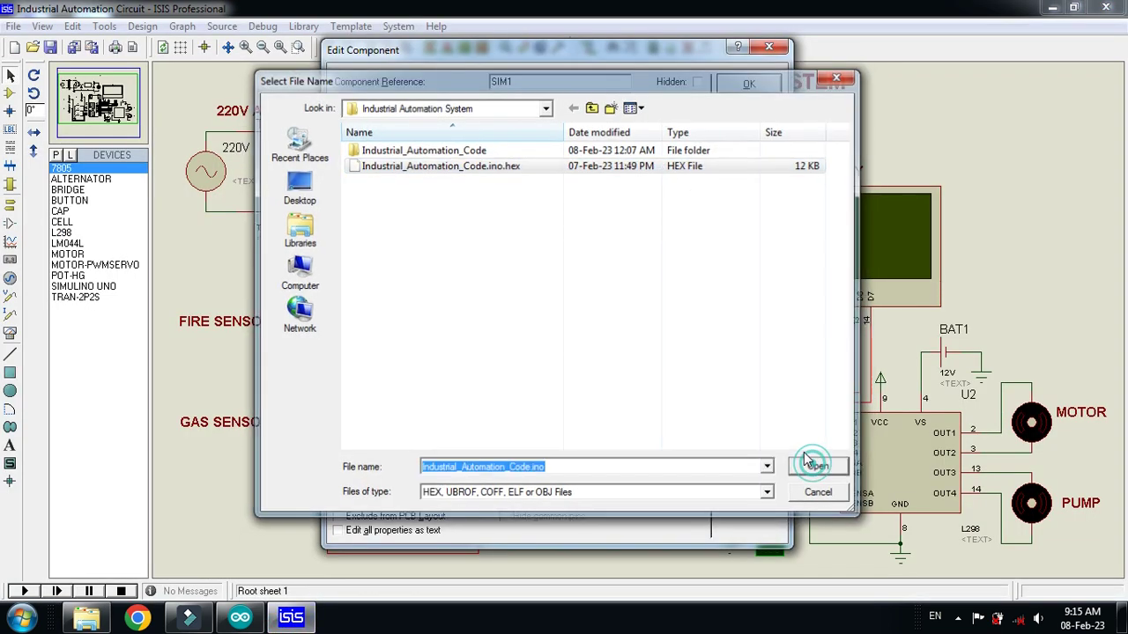
pyautogui.click(733, 86)
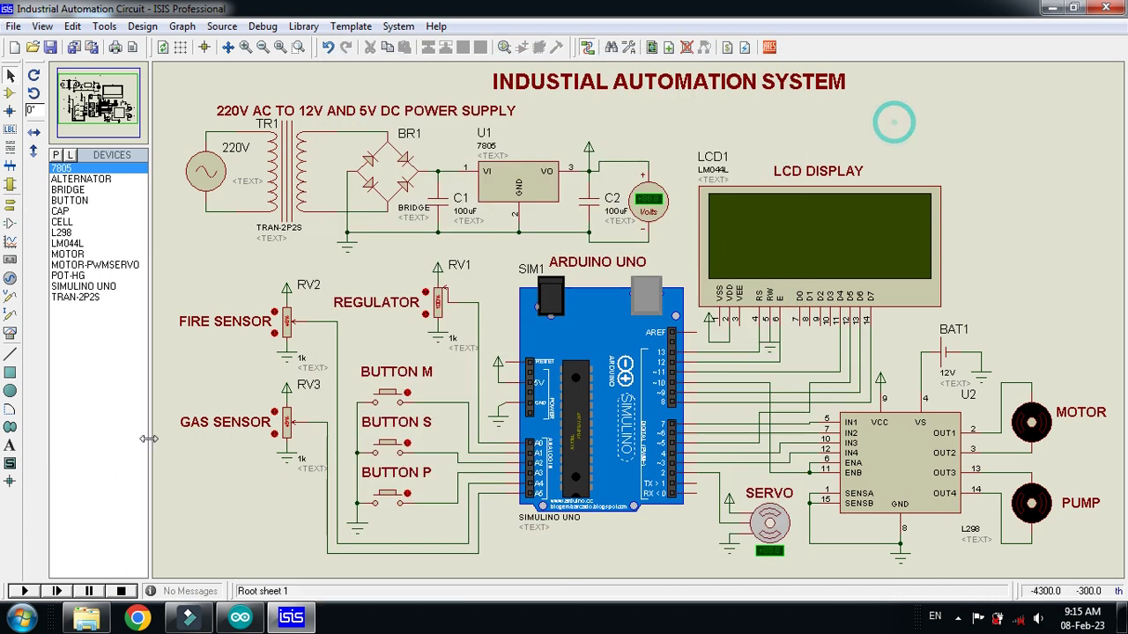
# - Start the simulation and use Button M to switch the motor on and off again
pyautogui.click(25, 591)
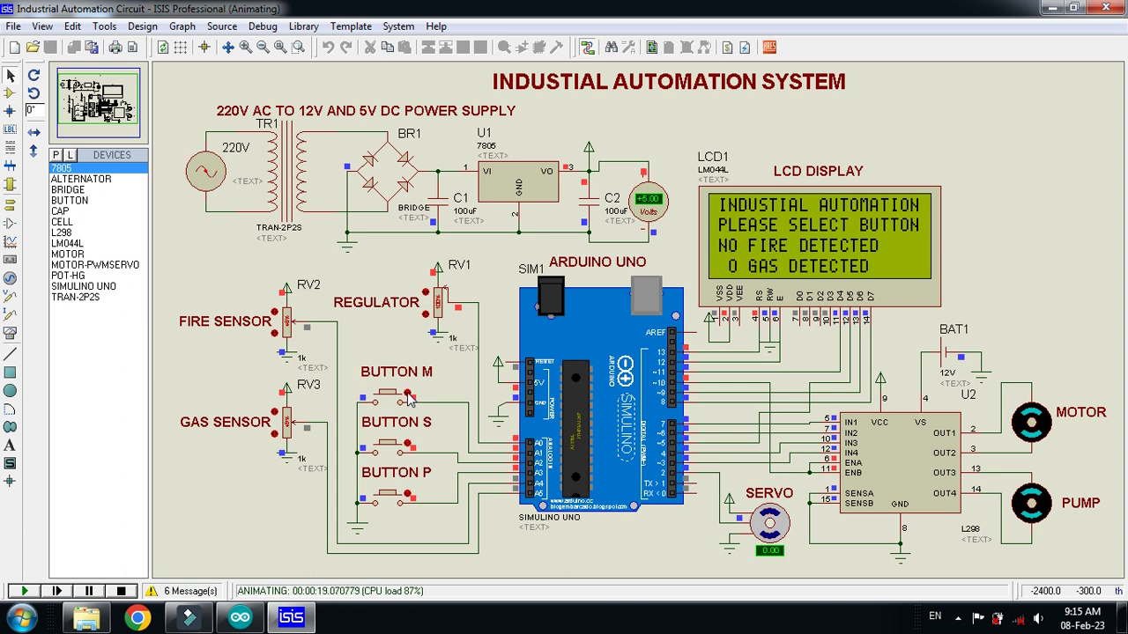
pyautogui.click(407, 396)
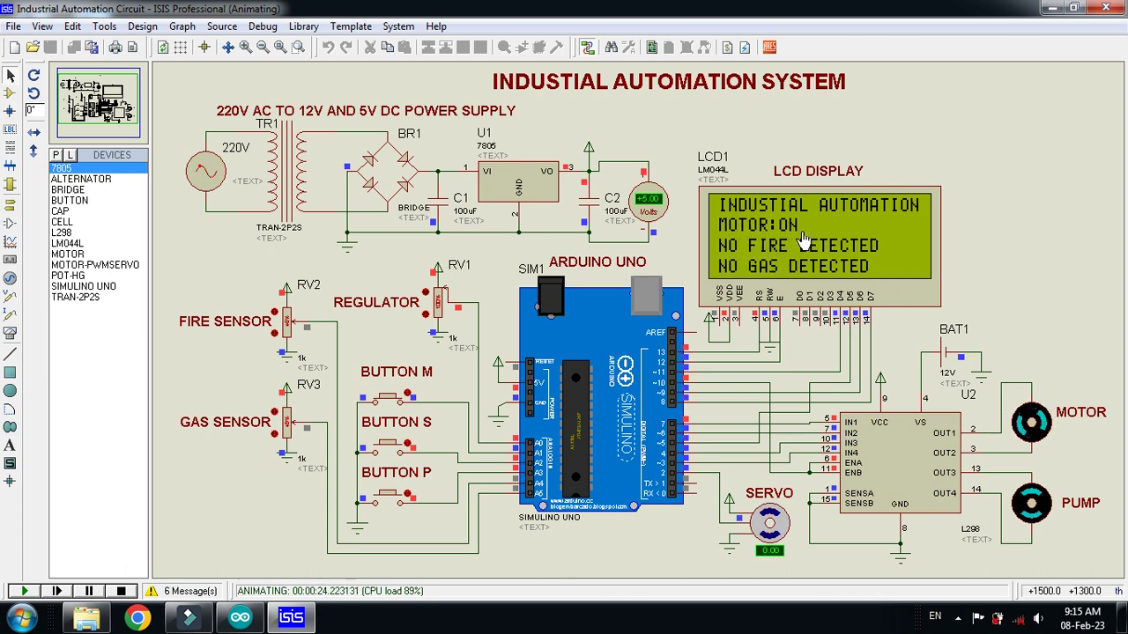
pyautogui.click(408, 398)
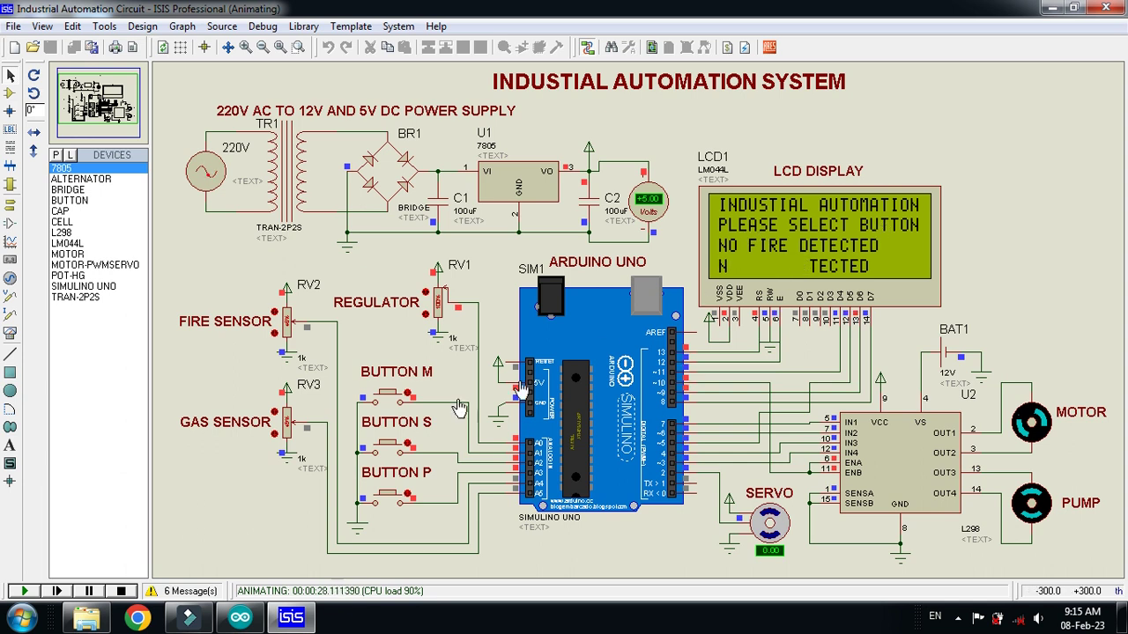
# - Switch the servo on with Button S and lower regulator RV1 in stages to 7% to turn the servo
pyautogui.click(409, 449)
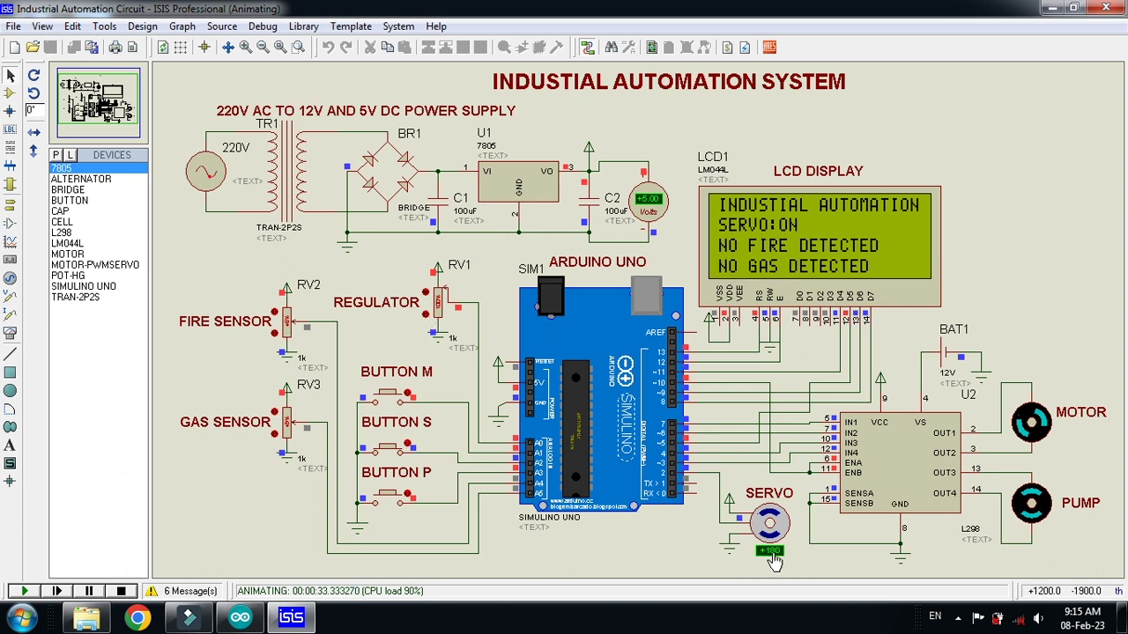
pyautogui.click(442, 302)
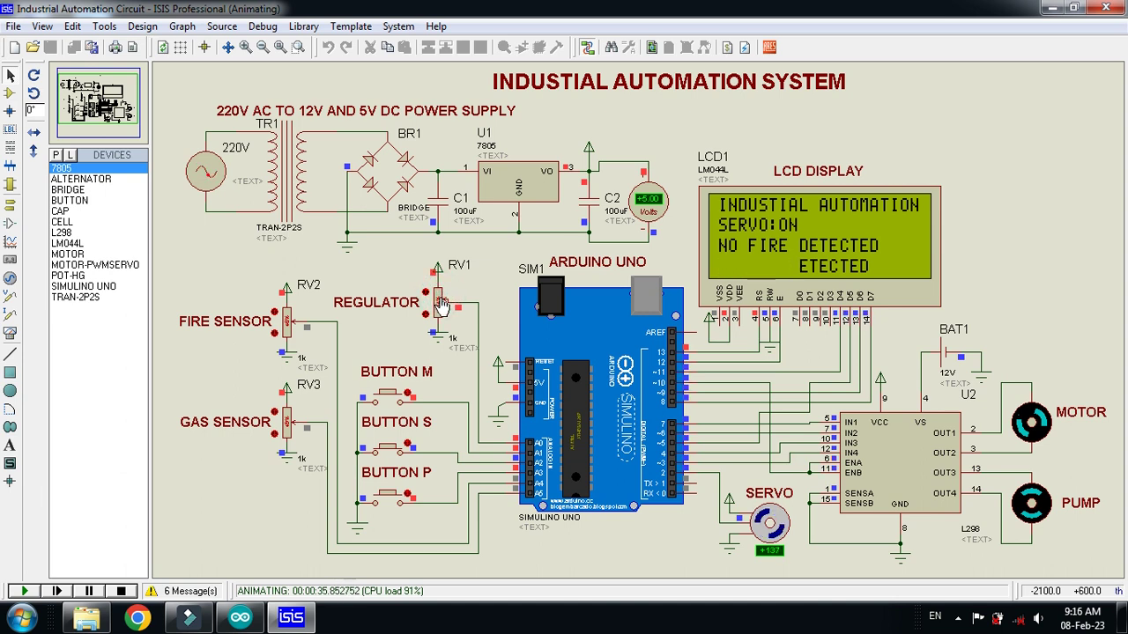
pyautogui.click(442, 304)
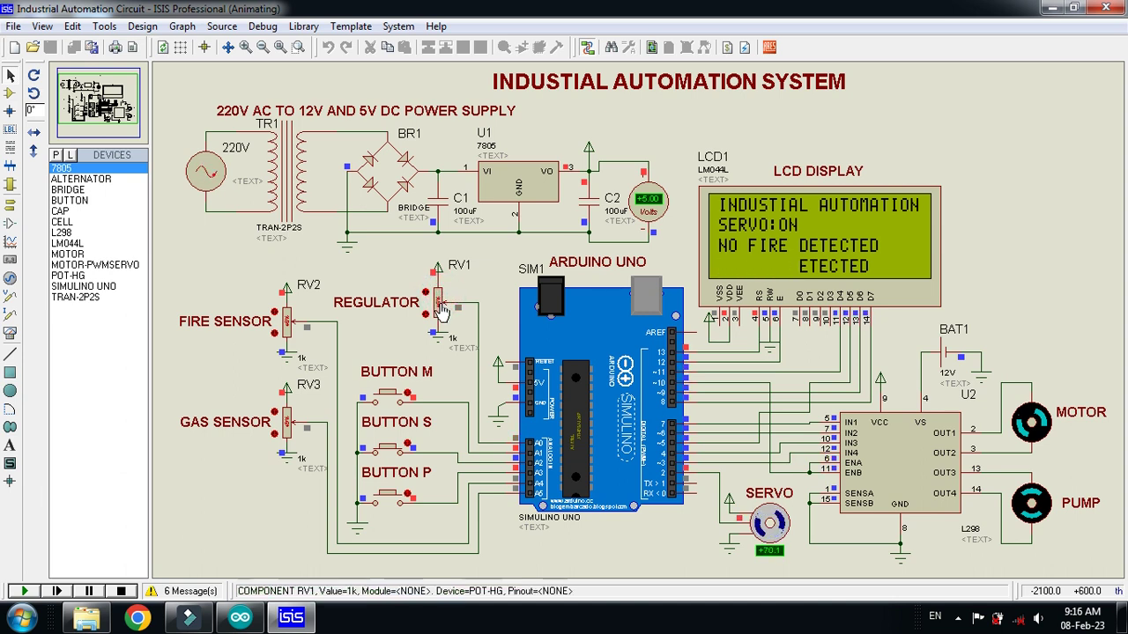
pyautogui.click(442, 308)
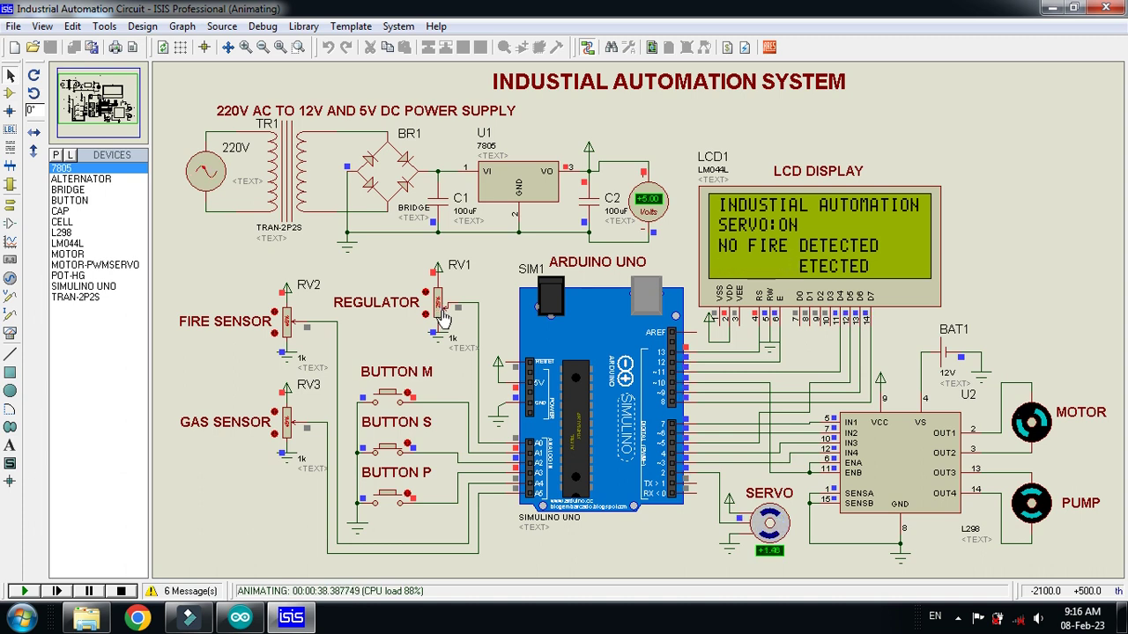
pyautogui.click(444, 319)
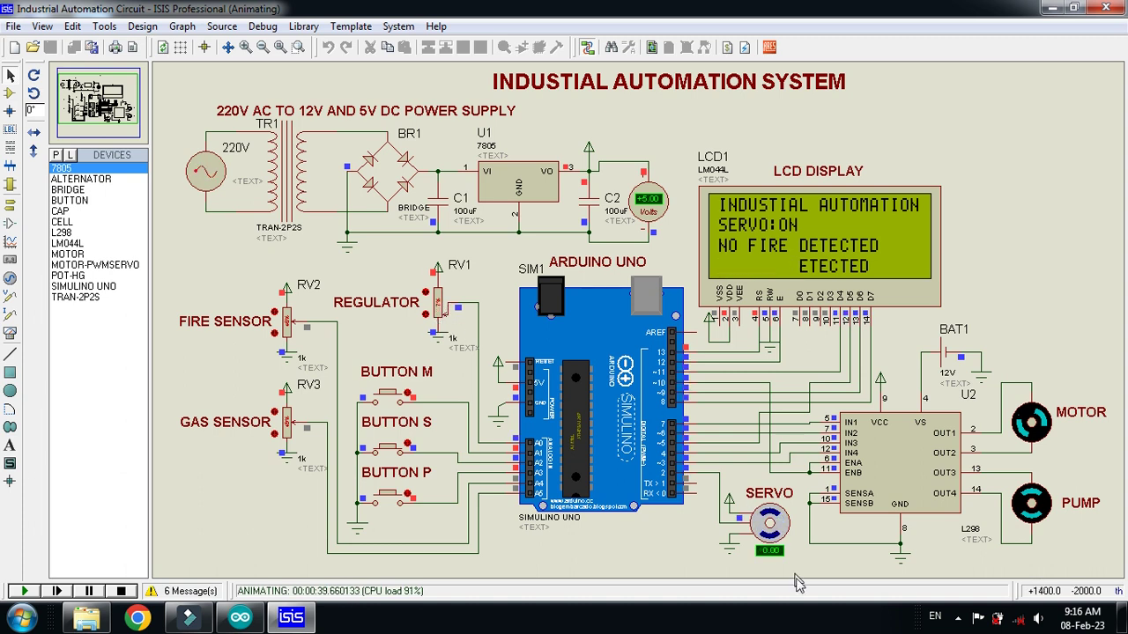
# - Raise regulator RV1 back to 100%, then switch the servo off with Button S
pyautogui.click(441, 315)
pyautogui.click(440, 300)
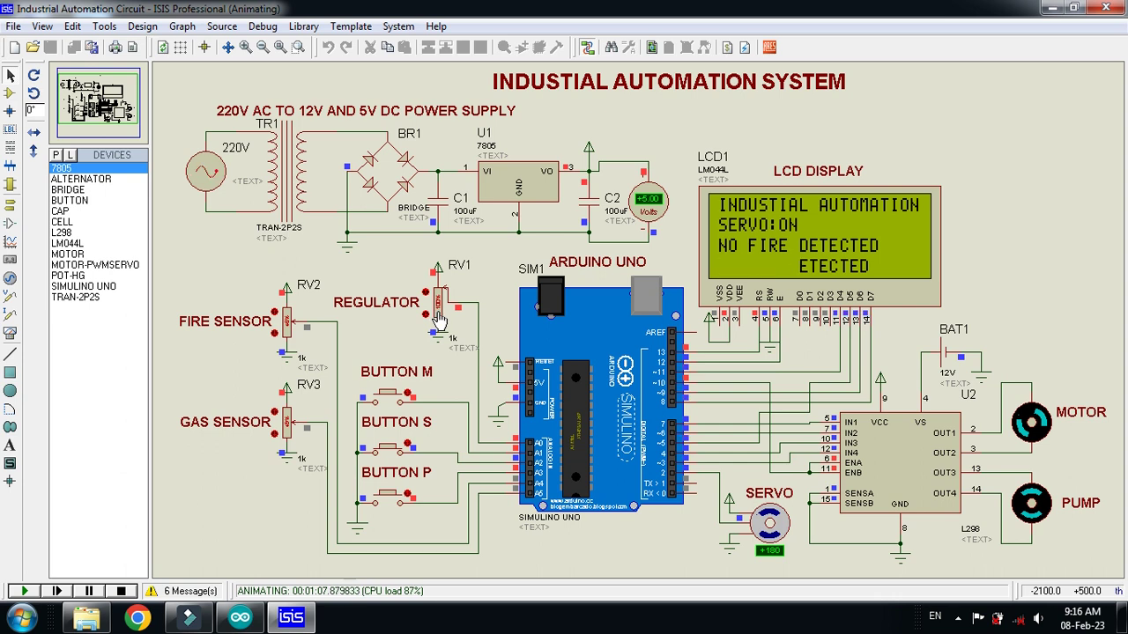
pyautogui.click(408, 449)
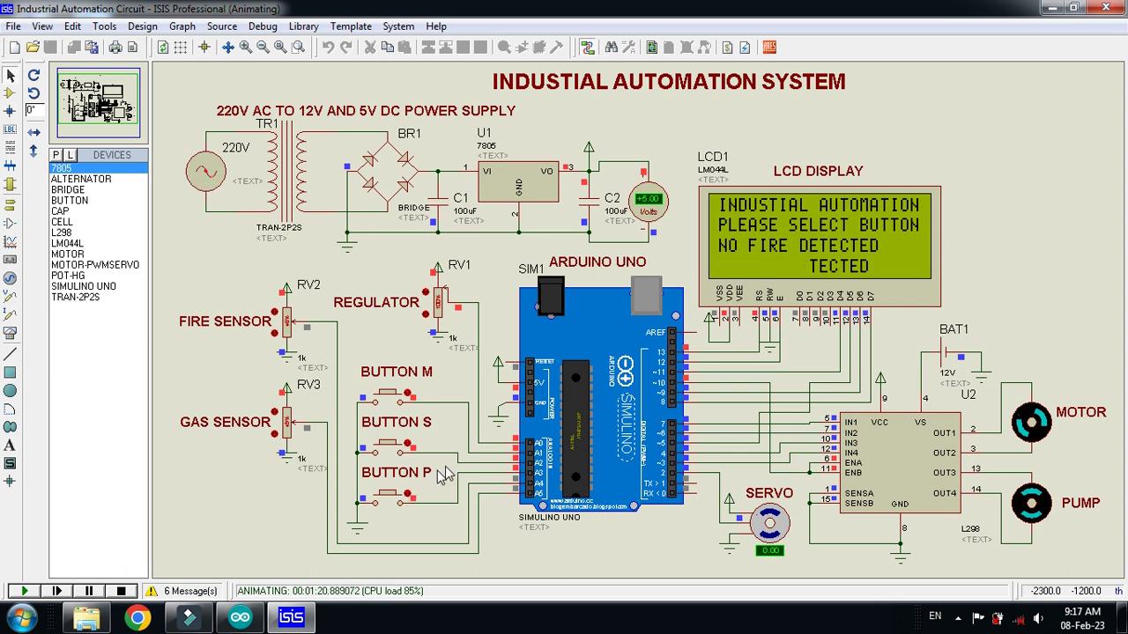
# - Use Button P to switch the pump on and off again
pyautogui.click(408, 498)
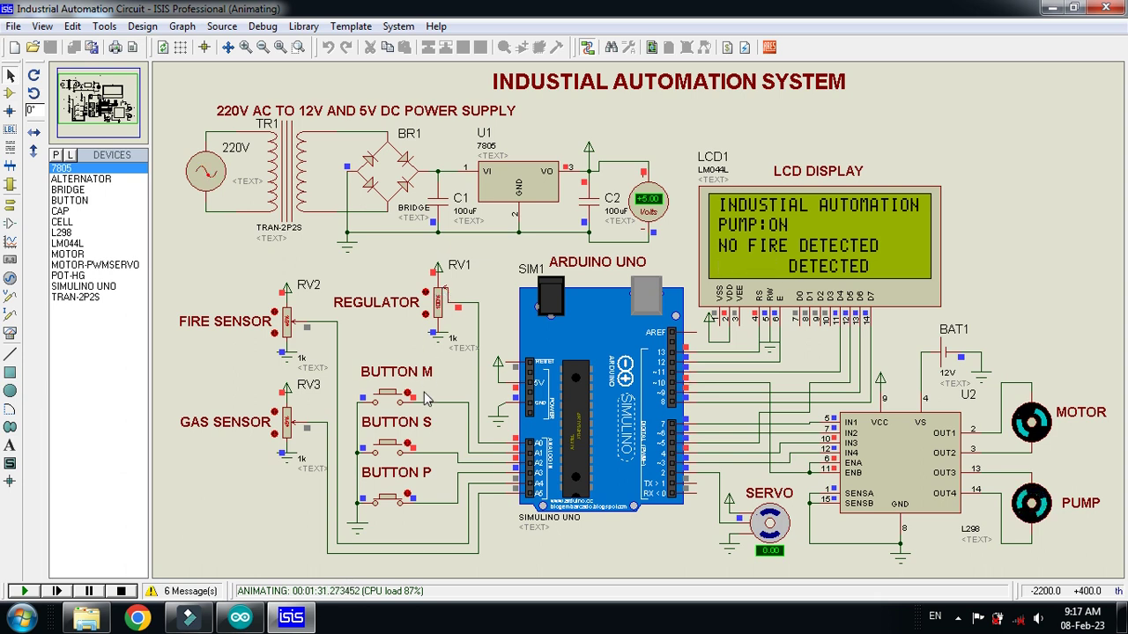
pyautogui.click(408, 497)
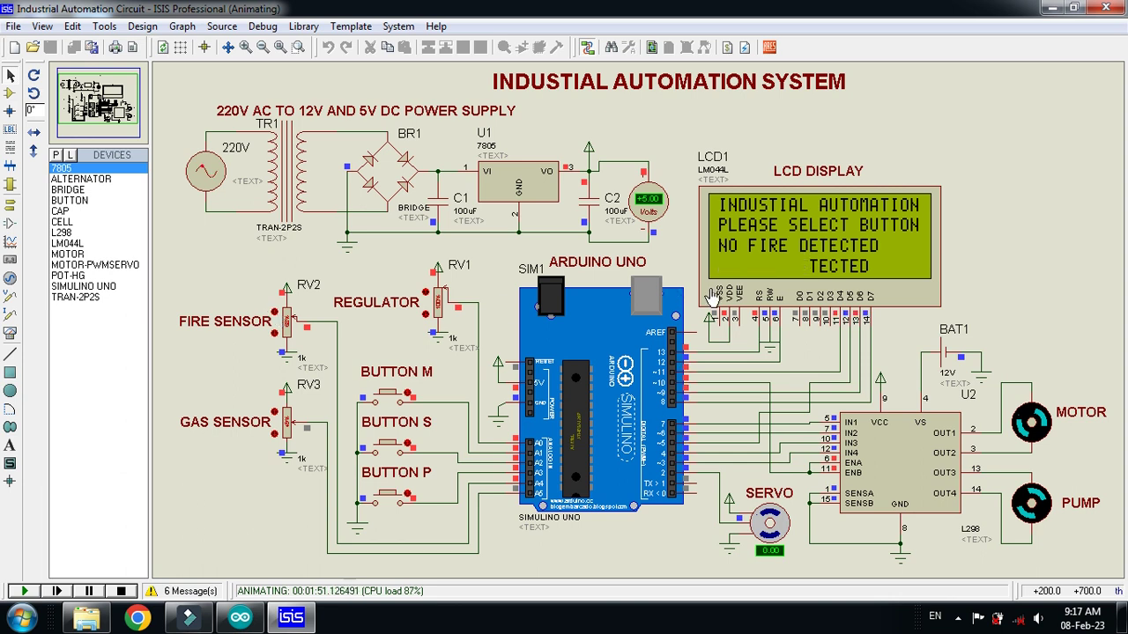
# - Test fire sensor RV2 and gas sensor RV3 by raising each potentiometer above its detection level and lowering it again
pyautogui.click(279, 314)
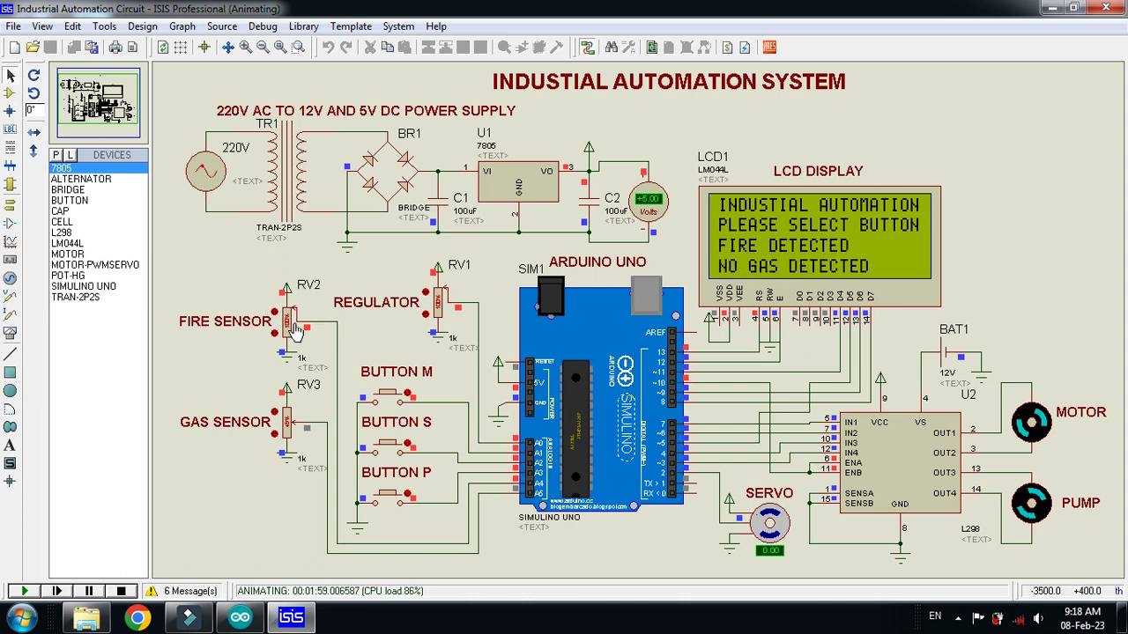
pyautogui.click(288, 328)
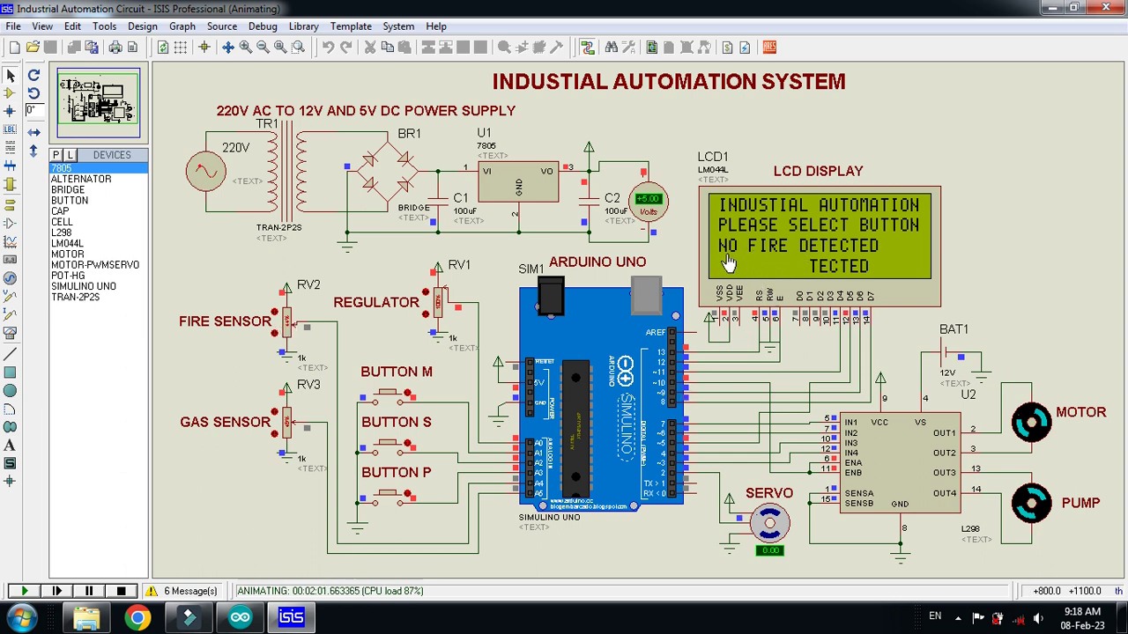
pyautogui.click(280, 420)
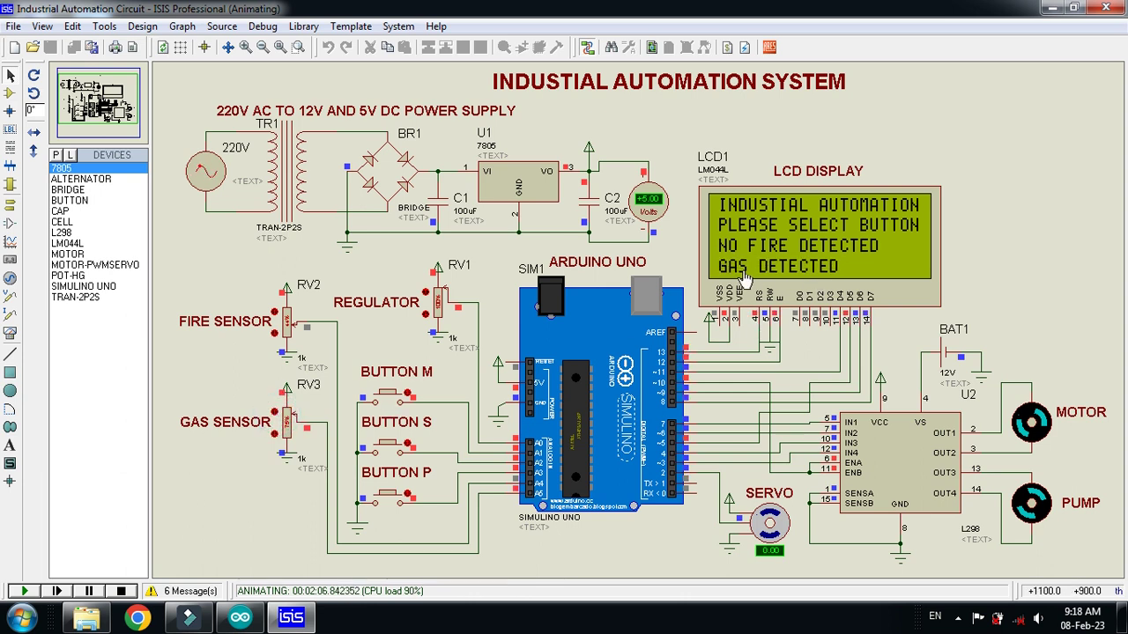
pyautogui.click(280, 438)
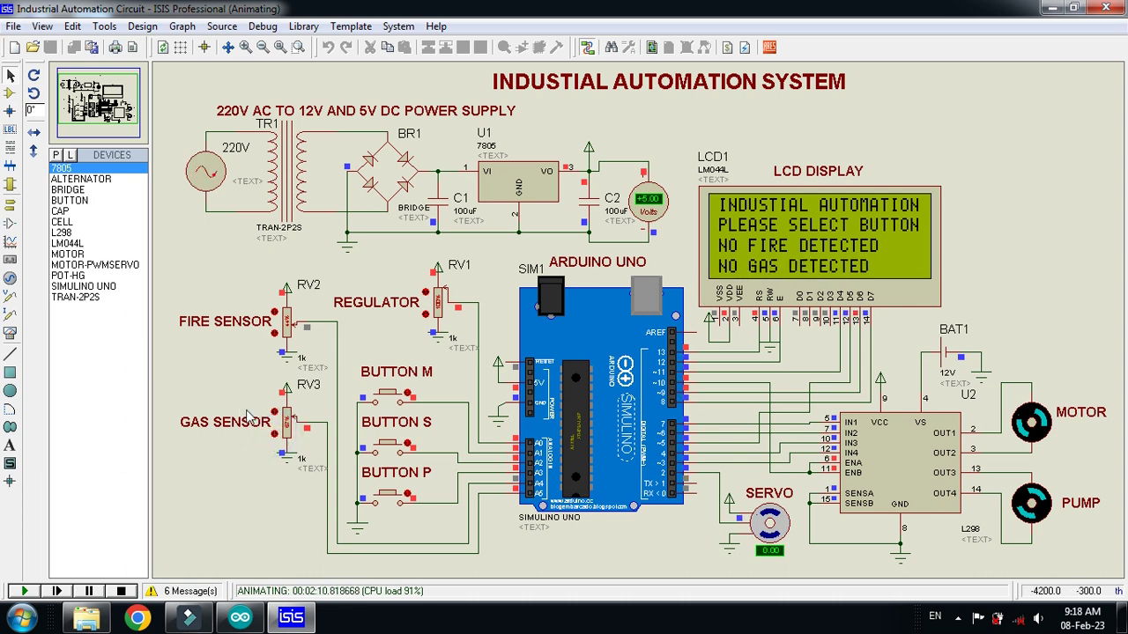
# - Raise gas sensor RV3 and fire sensor RV2 to trigger both alerts, then toggle the motor with Button M
pyautogui.click(288, 421)
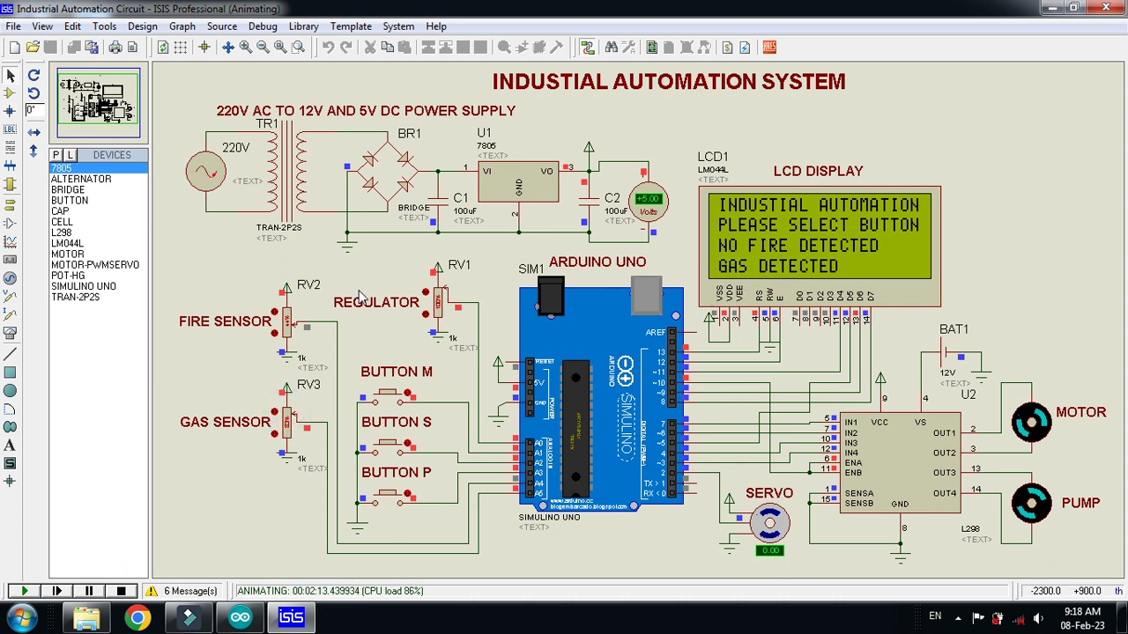
pyautogui.click(287, 317)
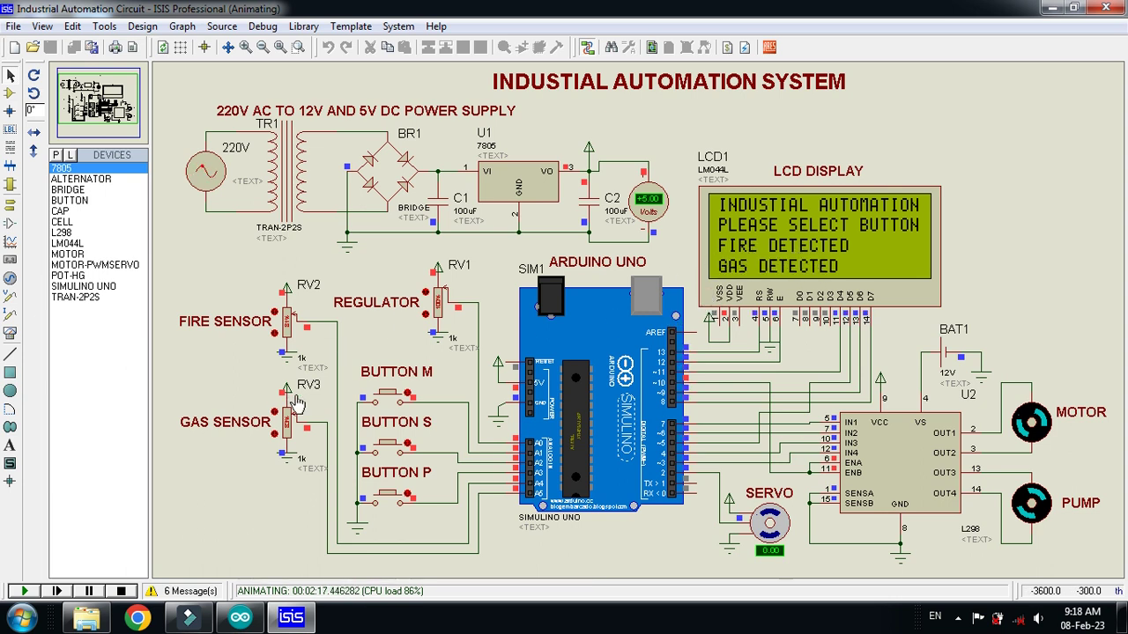
pyautogui.click(412, 397)
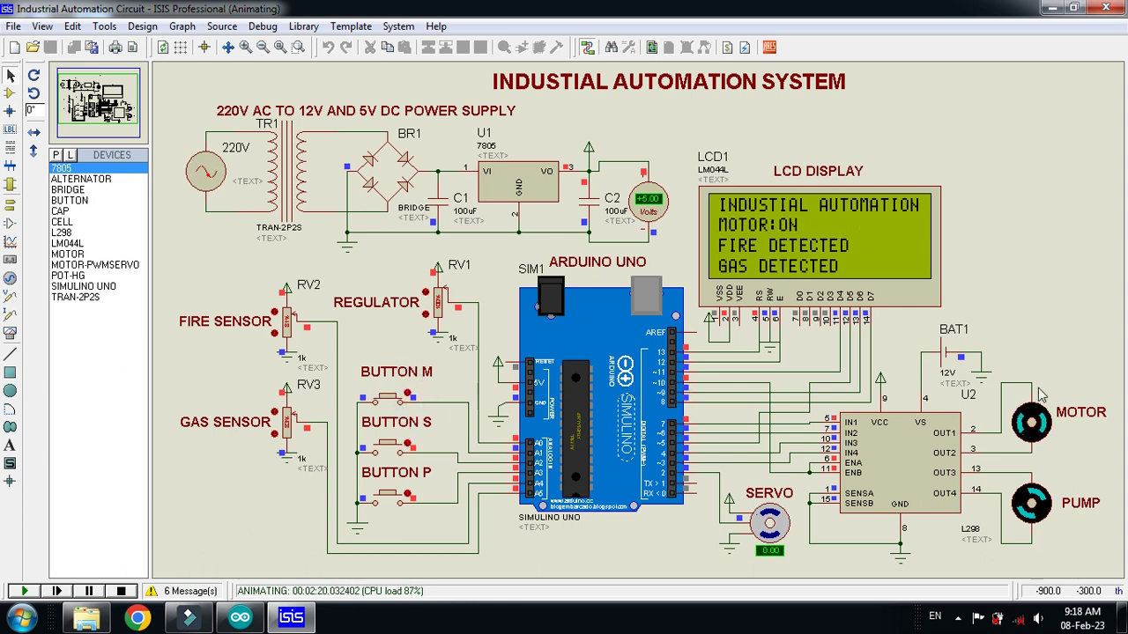
pyautogui.click(412, 398)
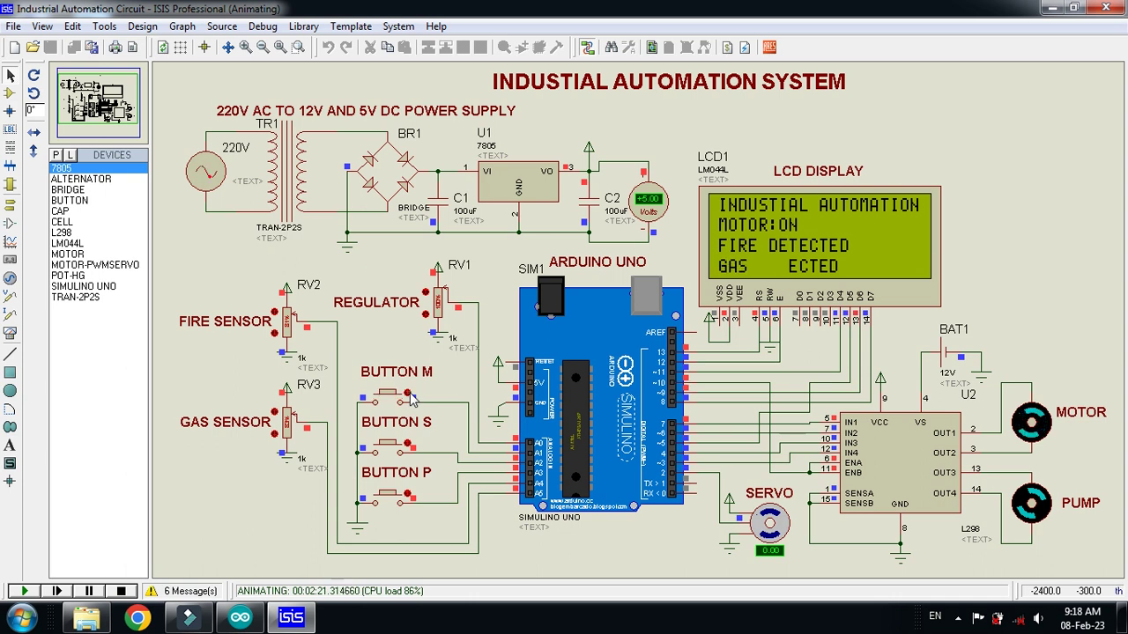
# - Run the servo with Button S while lowering and raising regulator RV1, switch it off, and toggle the pump with Button P
pyautogui.click(410, 448)
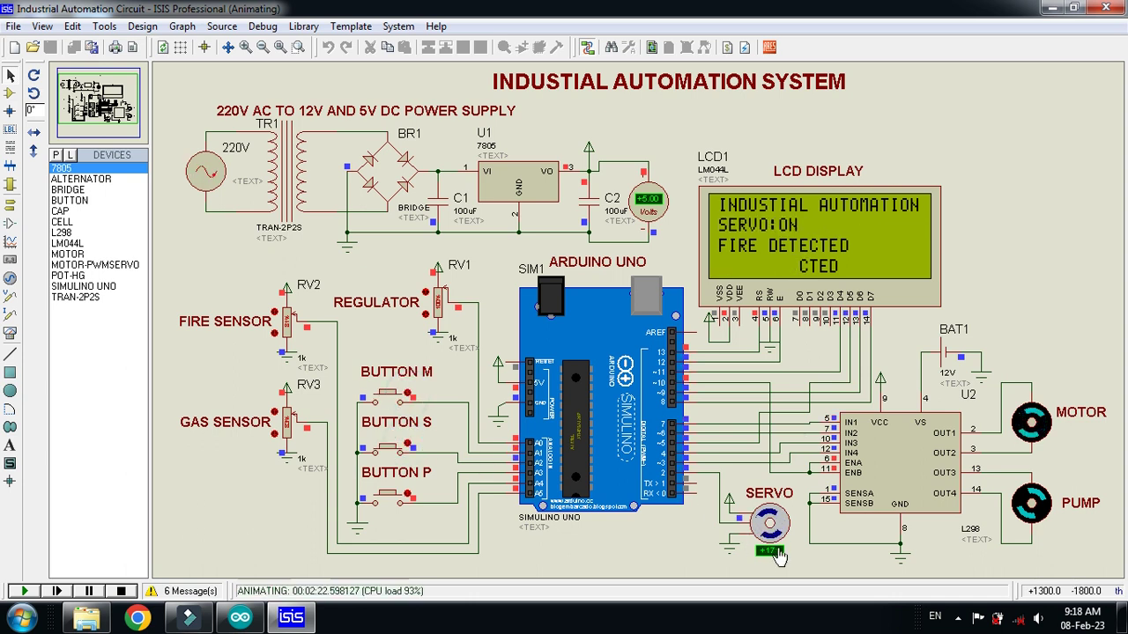
pyautogui.click(439, 302)
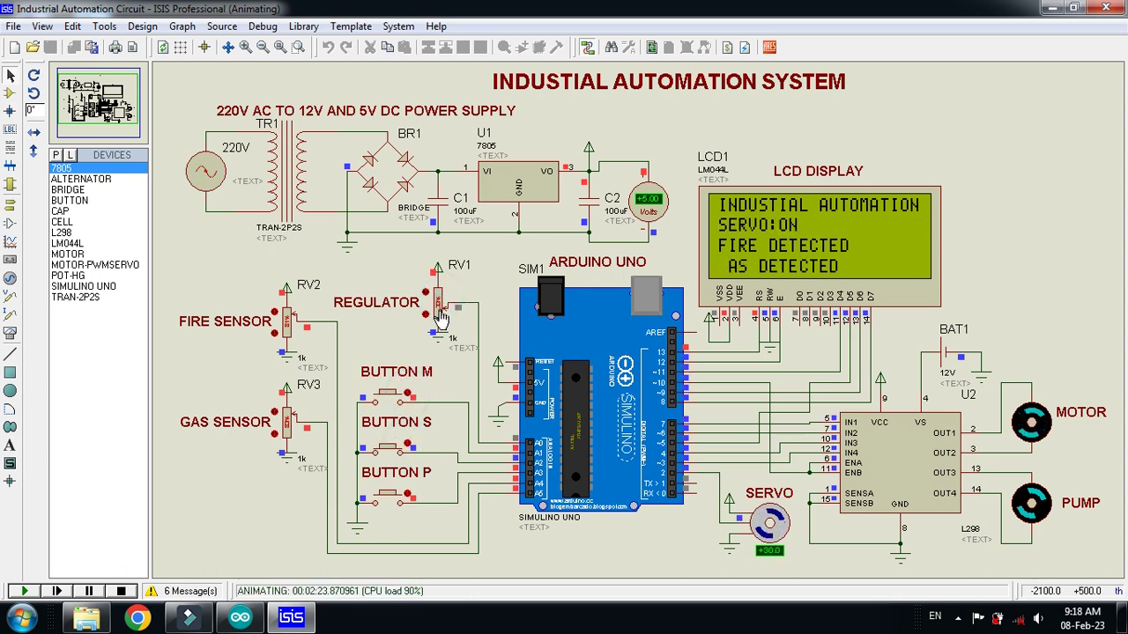
pyautogui.moveTo(445, 286); pyautogui.dragTo(442, 273)
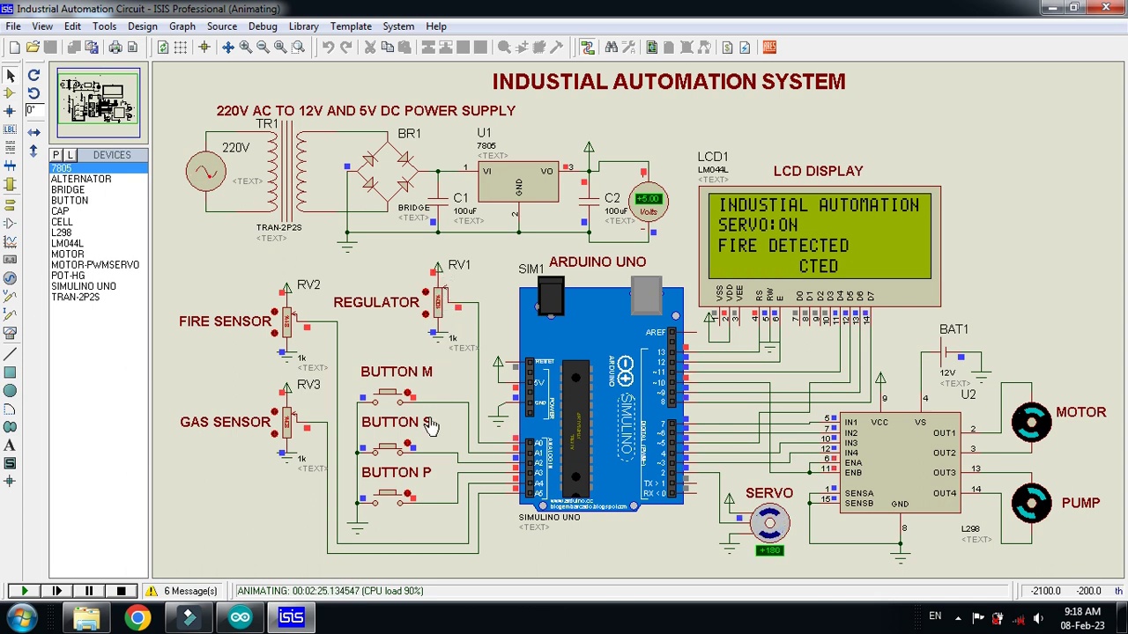
pyautogui.click(410, 448)
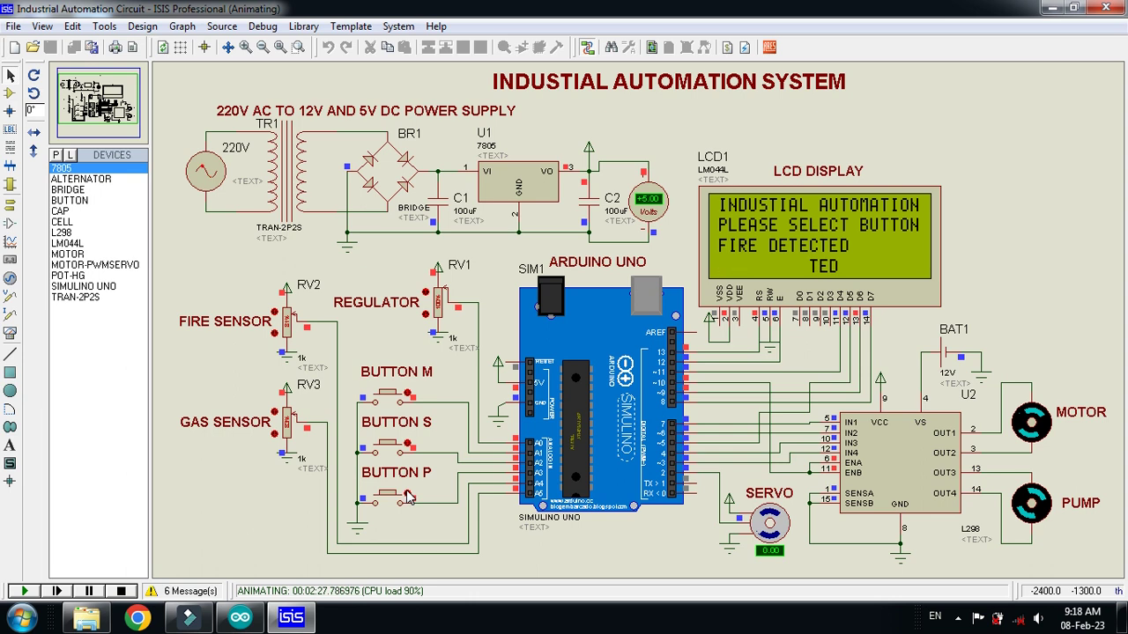
pyautogui.click(408, 498)
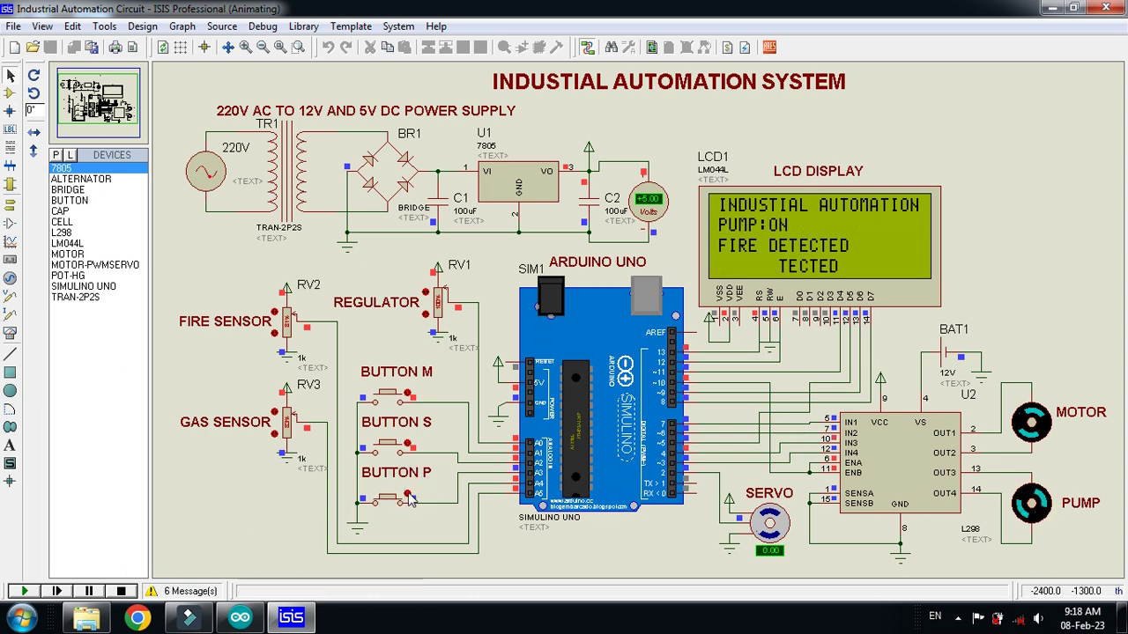
# - Lower gas sensor RV3 and fire sensor RV2 below their detection levels, then pause the simulation
pyautogui.click(288, 424)
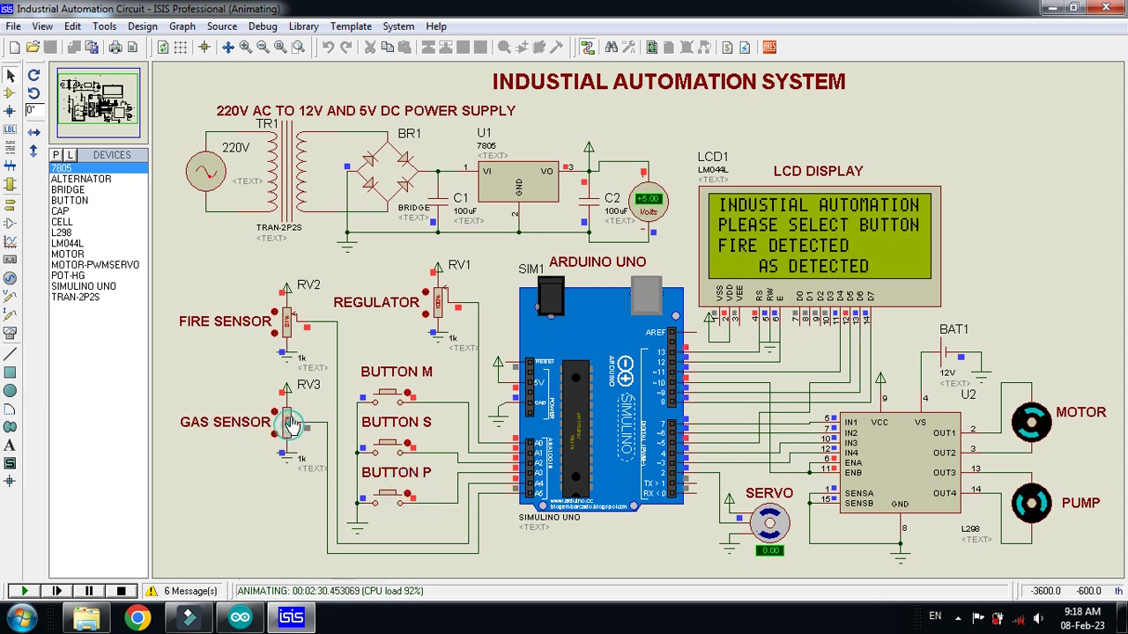
pyautogui.click(287, 323)
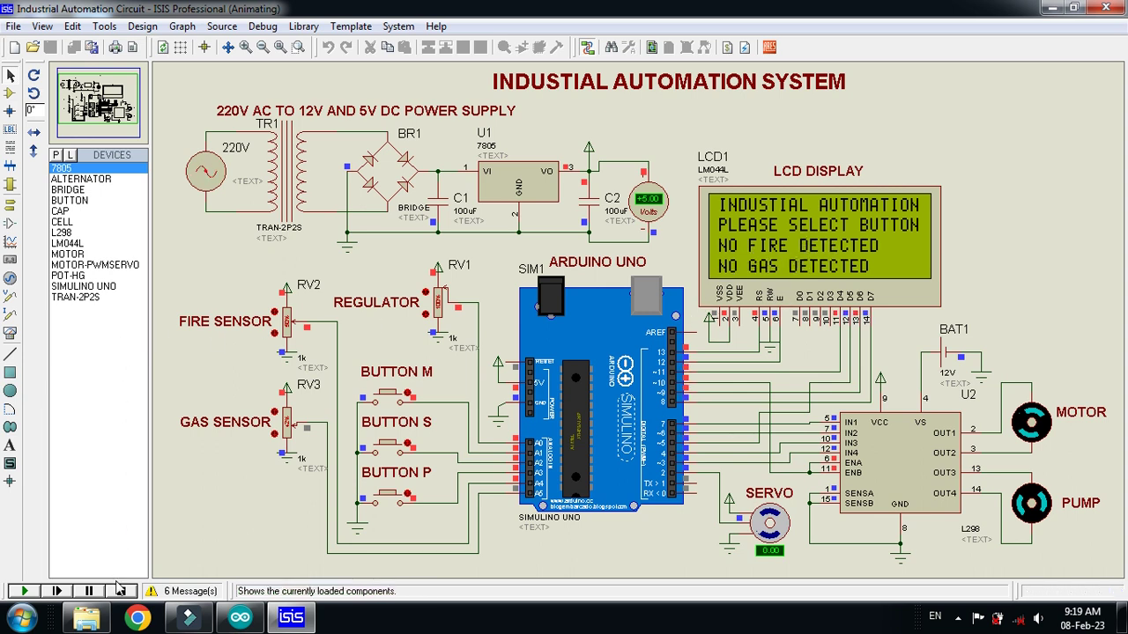
pyautogui.click(89, 591)
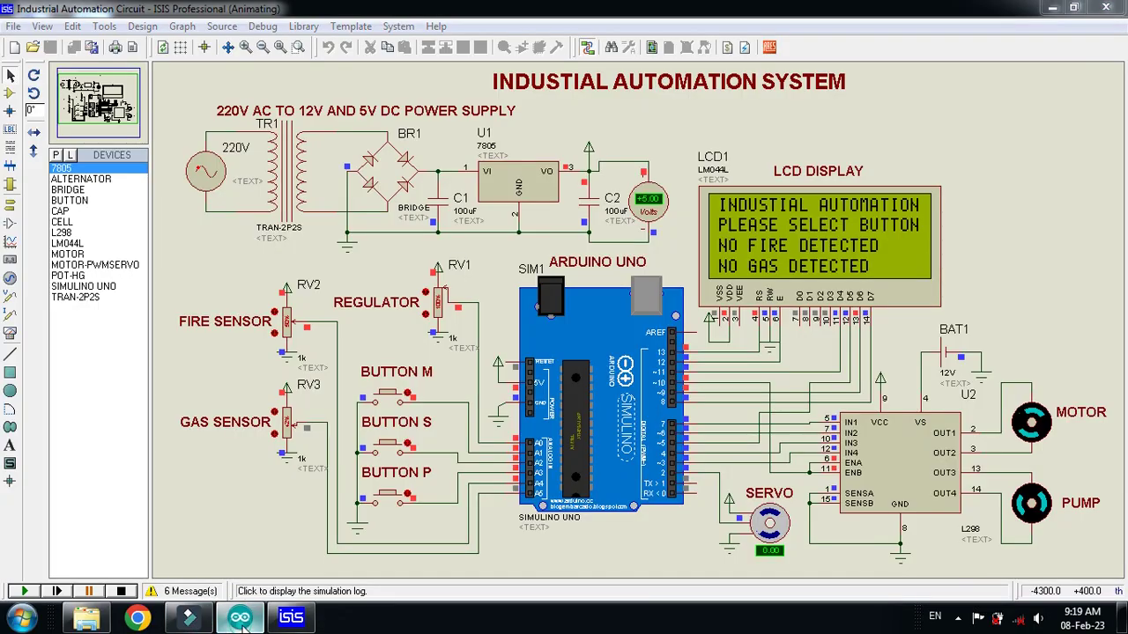
# - Switch to the Arduino IDE and examine the LiquidCrystal and Servo library includes and the myservo object in Industrial_Automation_Code
pyautogui.click(239, 617)
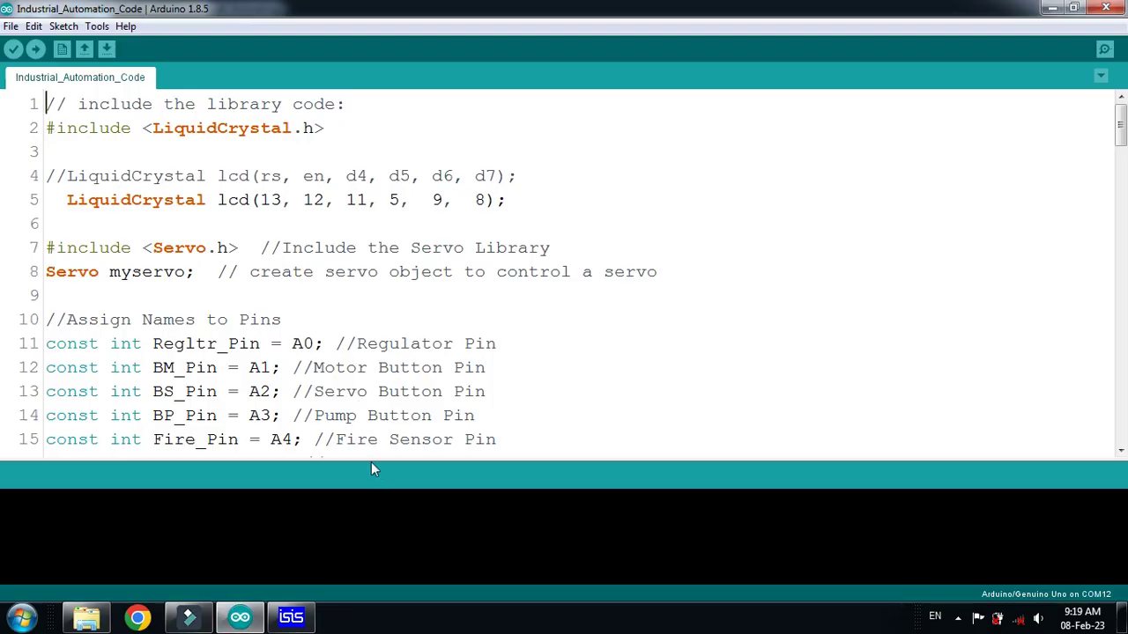
pyautogui.click(198, 128)
pyautogui.click(355, 131)
pyautogui.moveTo(128, 249); pyautogui.dragTo(151, 271)
pyautogui.click(156, 271)
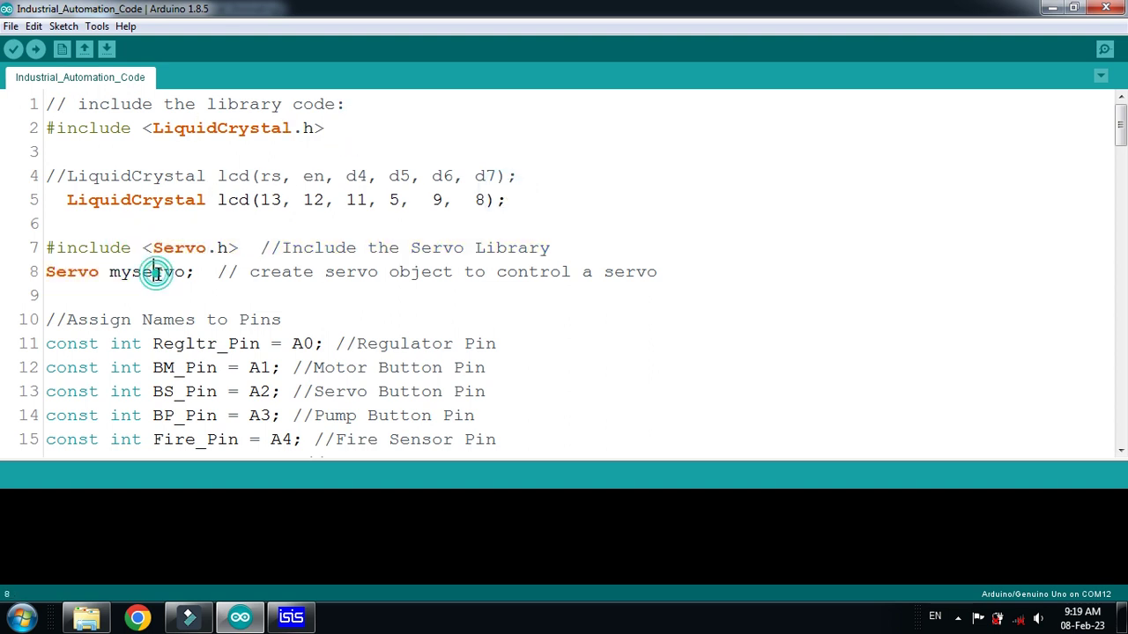
# - Examine the pin constants for the regulator, buttons, fire and gas sensors, servo, and motor driver
pyautogui.scroll(-2, 213, 272)
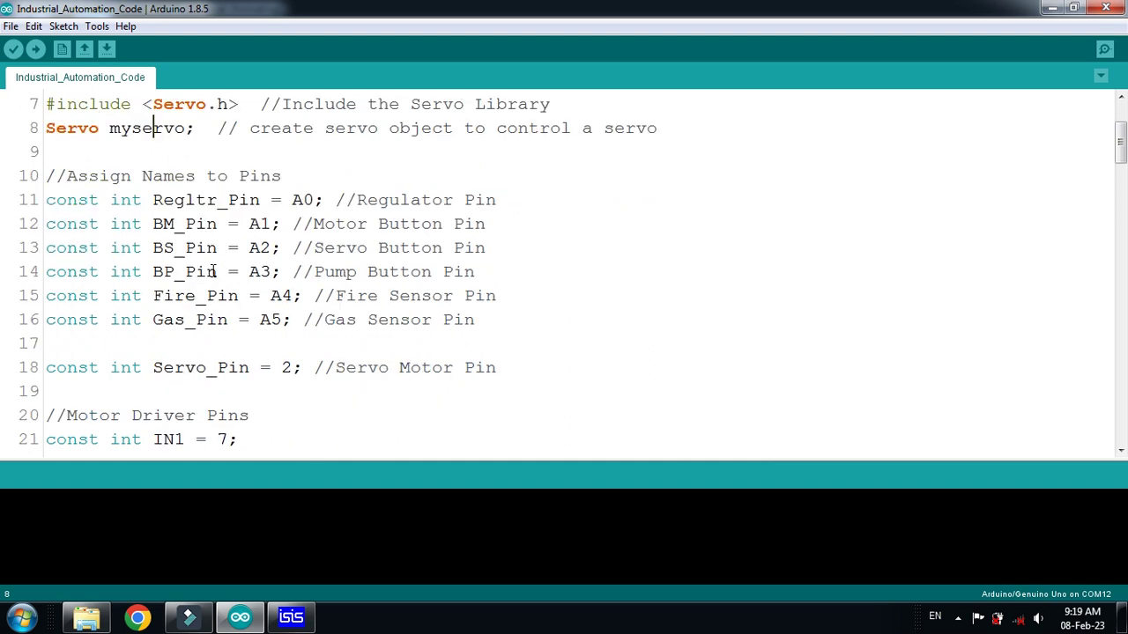
pyautogui.moveTo(142, 179); pyautogui.dragTo(175, 296)
pyautogui.click(181, 308)
pyautogui.scroll(-2, 186, 264)
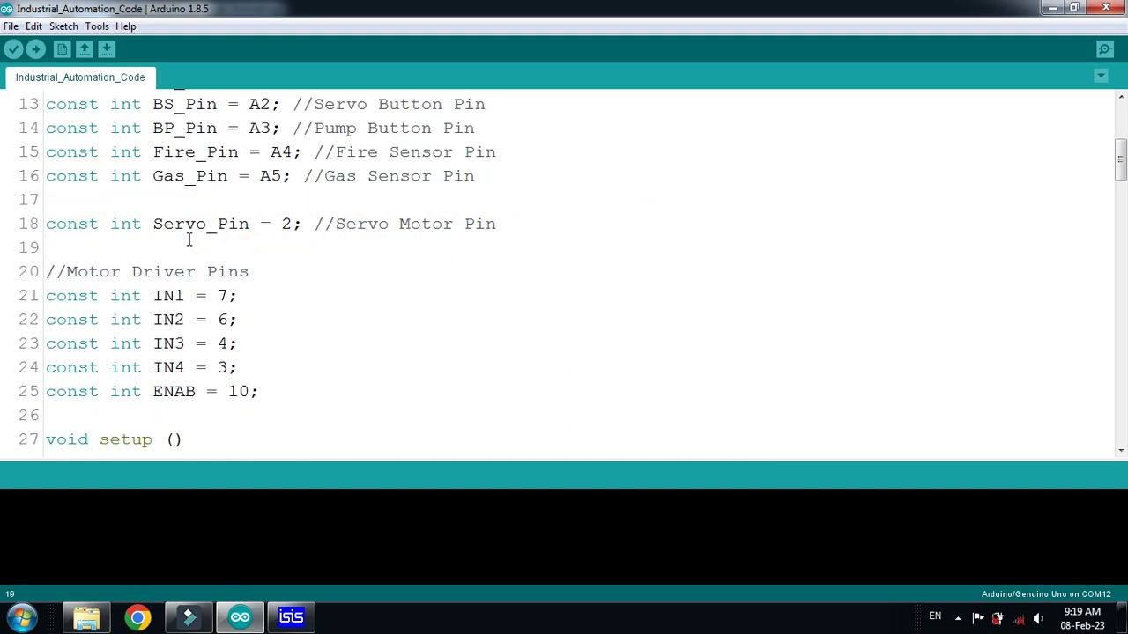
pyautogui.scroll(-1, 188, 236)
pyautogui.doubleClick(194, 151)
pyautogui.click(174, 200)
pyautogui.moveTo(287, 318); pyautogui.dragTo(46, 200)
pyautogui.click(185, 238)
# - Examine the pinMode lines in setup that configure the button pins as INPUT_PULLUP and the servo pin as OUTPUT
pyautogui.scroll(-1, 185, 238)
pyautogui.scroll(-2, 186, 236)
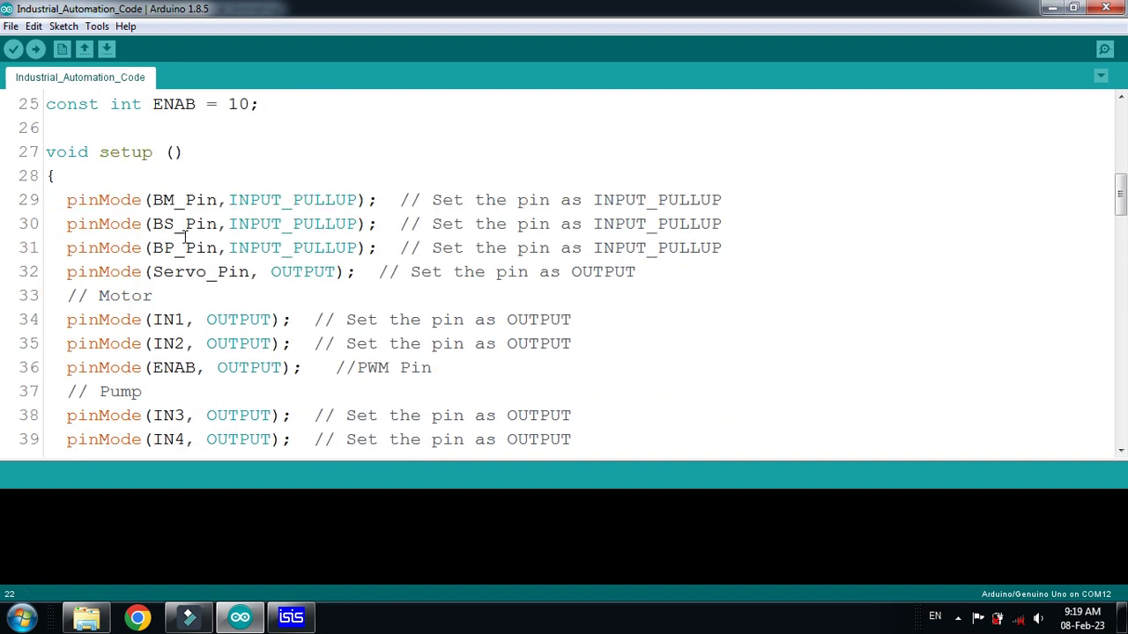
pyautogui.click(254, 198)
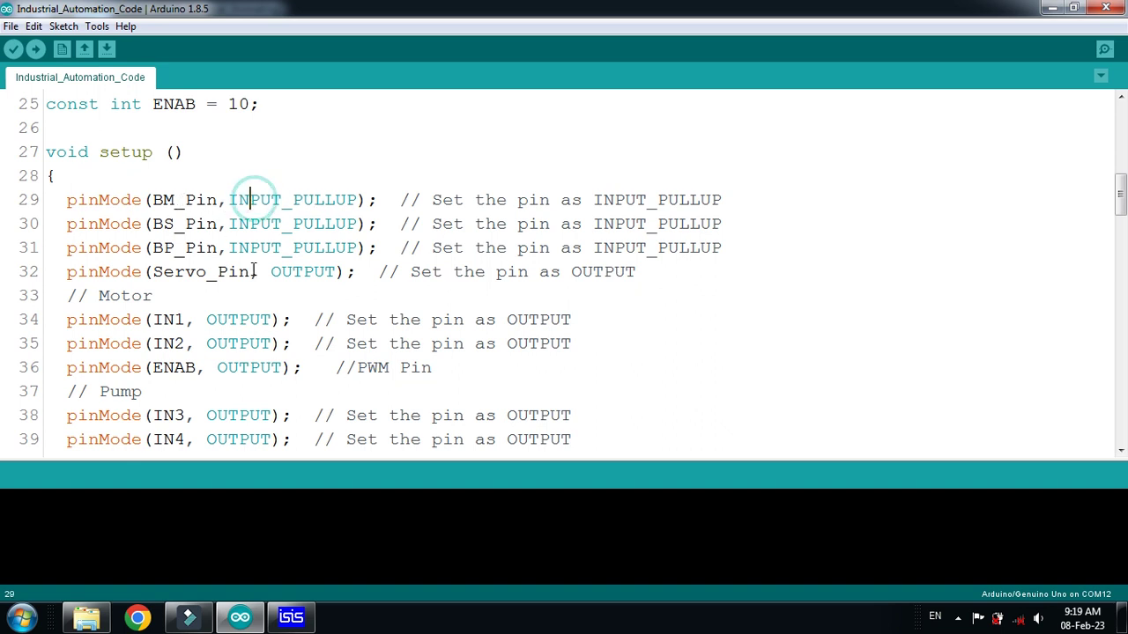
pyautogui.click(252, 197)
pyautogui.click(219, 273)
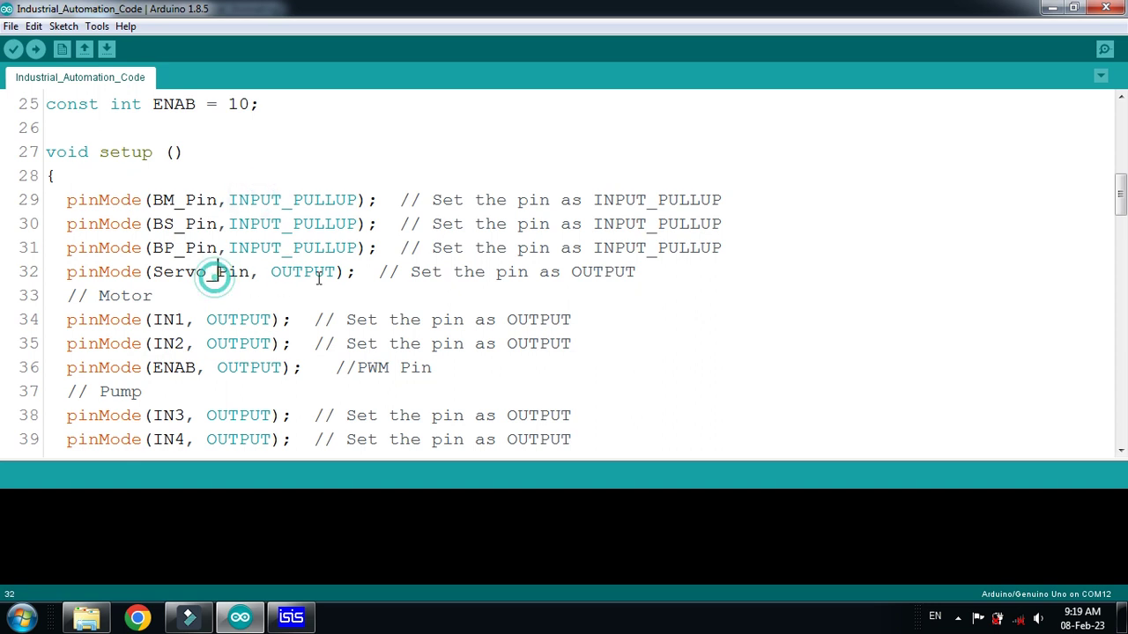
# - Examine the myservo.attach line that attaches the servo to Servo_Pin in setup
pyautogui.scroll(-2, 261, 313)
pyautogui.scroll(-2, 265, 300)
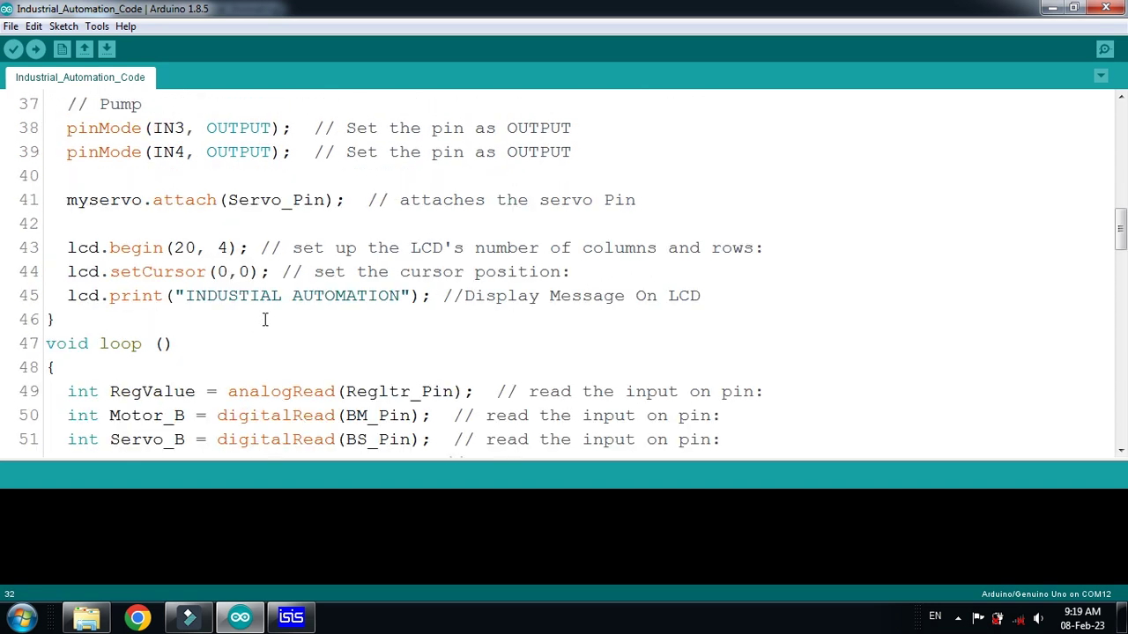
pyautogui.click(221, 200)
pyautogui.click(362, 200)
# - Examine the lcd.begin(20, 4) and "INDUSTIAL AUTOMATION" print lines, checking the LM044L display in Proteus before returning to the Arduino IDE
pyautogui.scroll(-1, 231, 229)
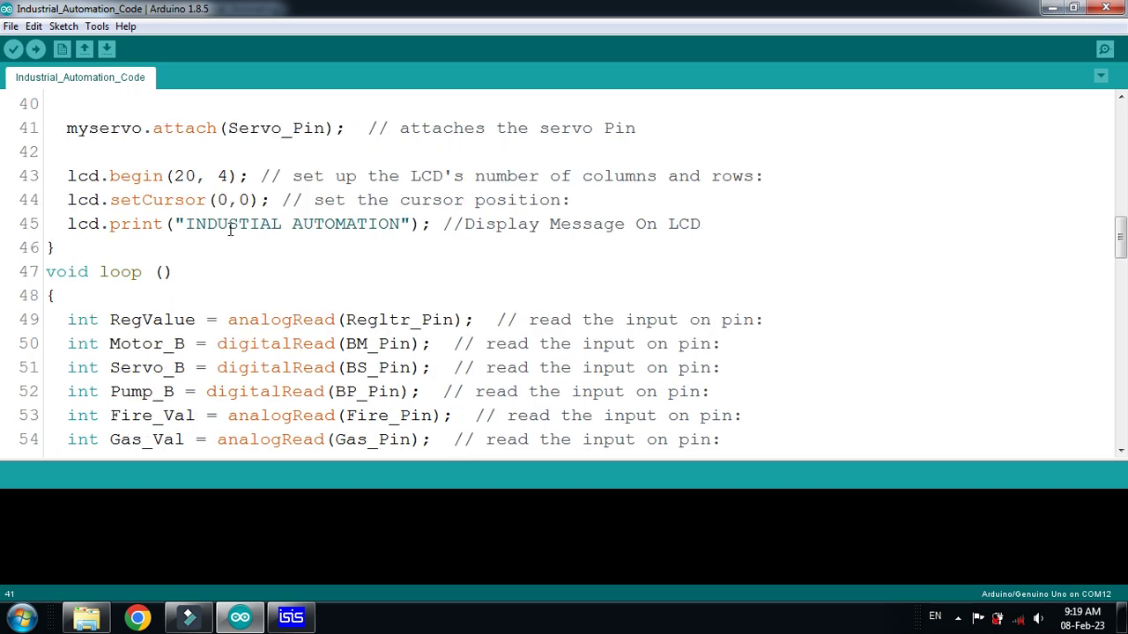
pyautogui.click(179, 173)
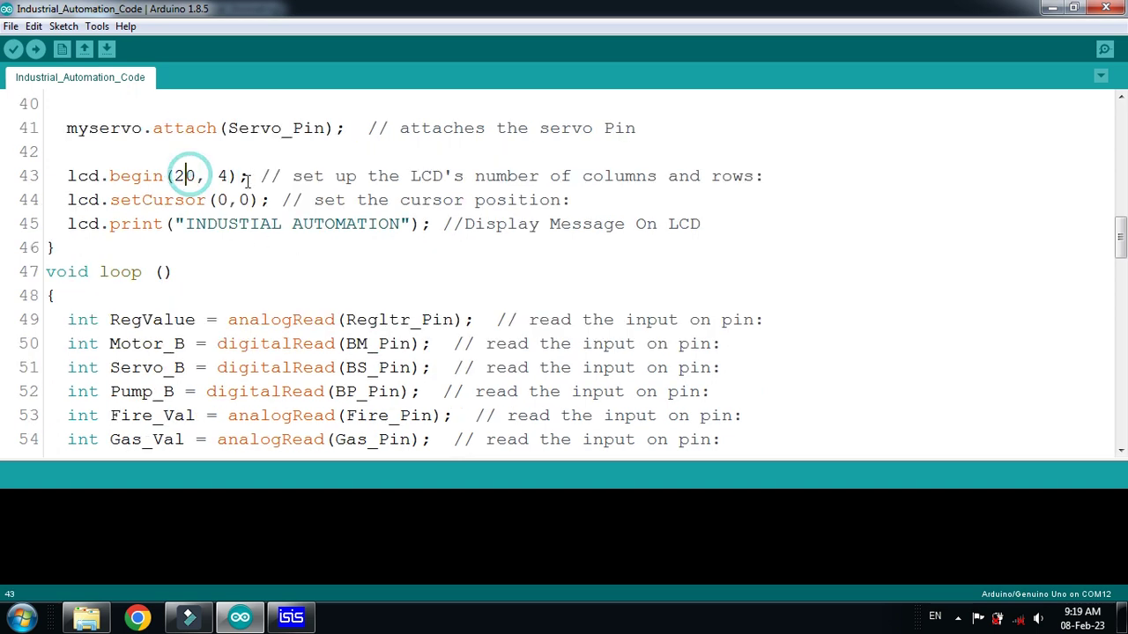
pyautogui.click(291, 617)
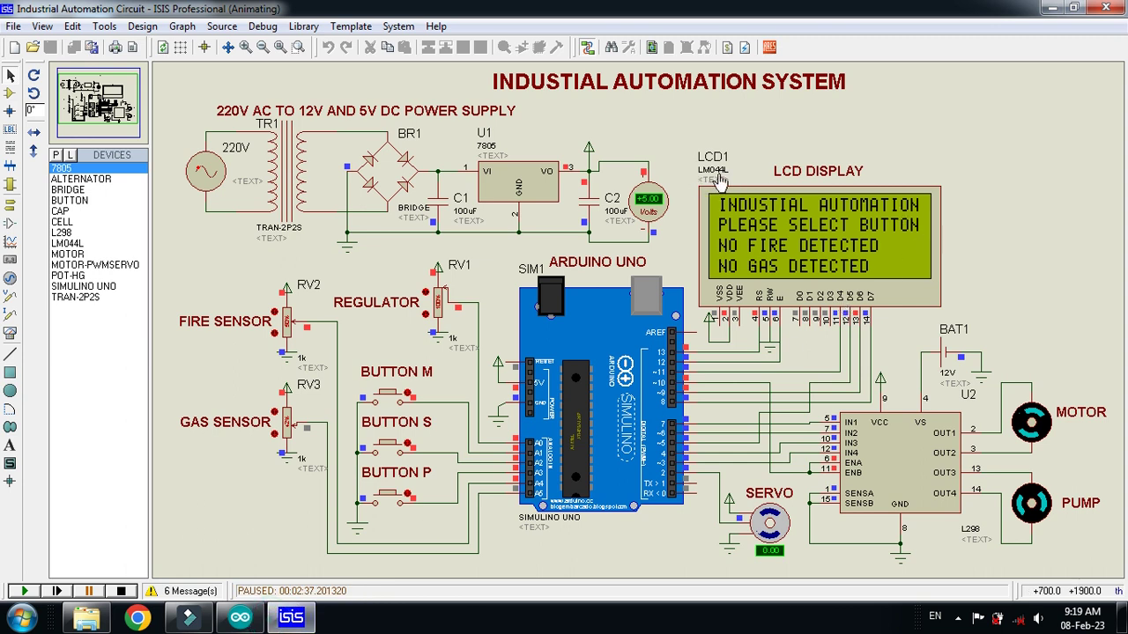
pyautogui.click(291, 617)
pyautogui.moveTo(315, 173); pyautogui.dragTo(402, 173)
pyautogui.click(403, 173)
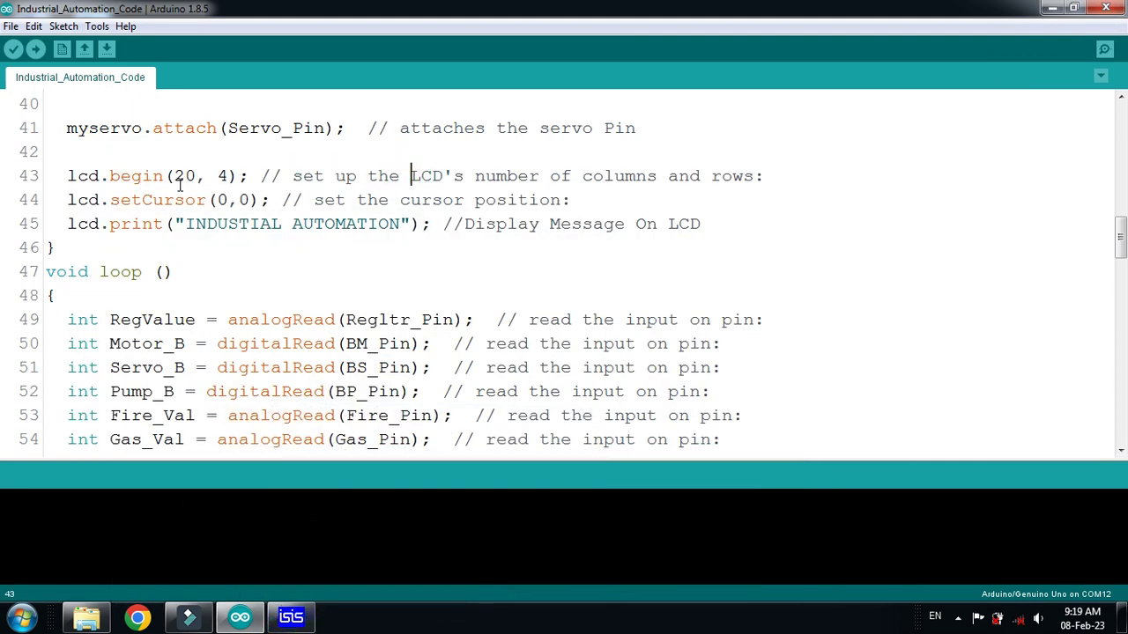
pyautogui.doubleClick(188, 224)
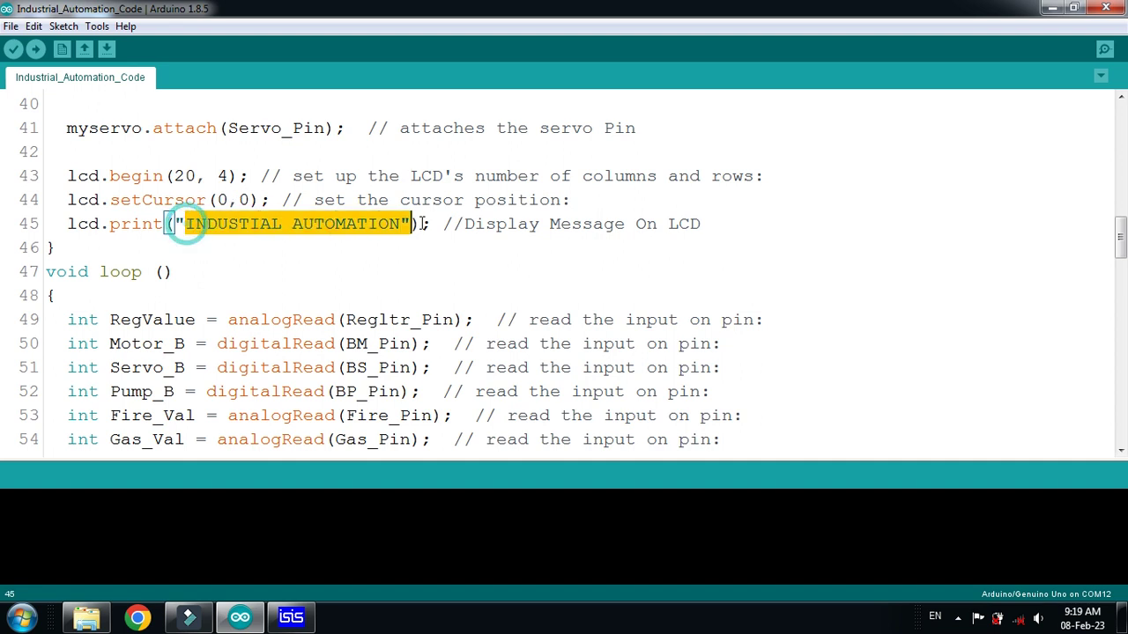
pyautogui.click(396, 222)
# - Highlight the input-reading lines 49 to 54 in loop and examine their analogRead and digitalRead calls
pyautogui.scroll(-2, 223, 241)
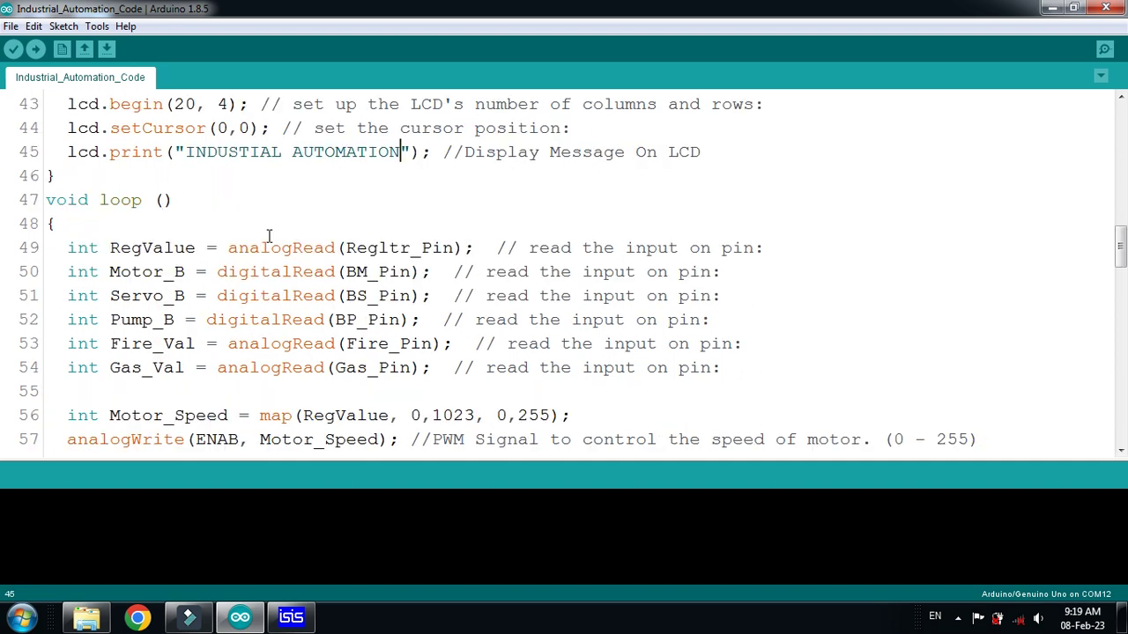
pyautogui.moveTo(68, 176)
pyautogui.mouseDown()
pyautogui.moveTo(642, 247)
pyautogui.moveTo(748, 293)
pyautogui.moveTo(134, 209)
pyautogui.moveTo(66, 174)
pyautogui.mouseUp()
pyautogui.click(747, 293)
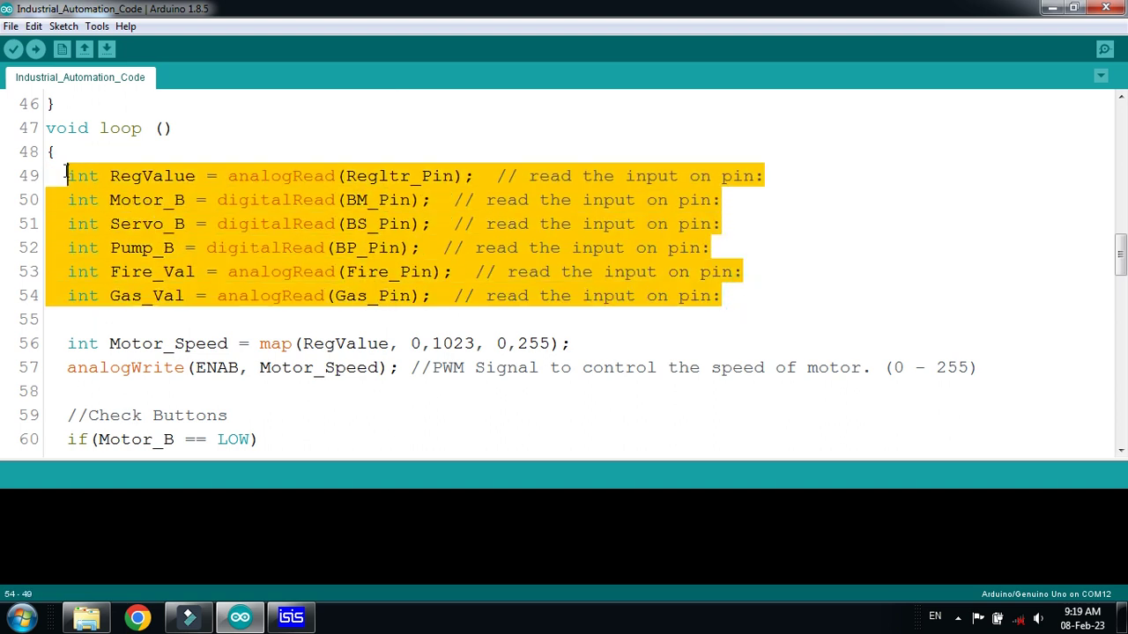
pyautogui.click(275, 190)
pyautogui.click(270, 176)
pyautogui.doubleClick(273, 200)
pyautogui.click(273, 224)
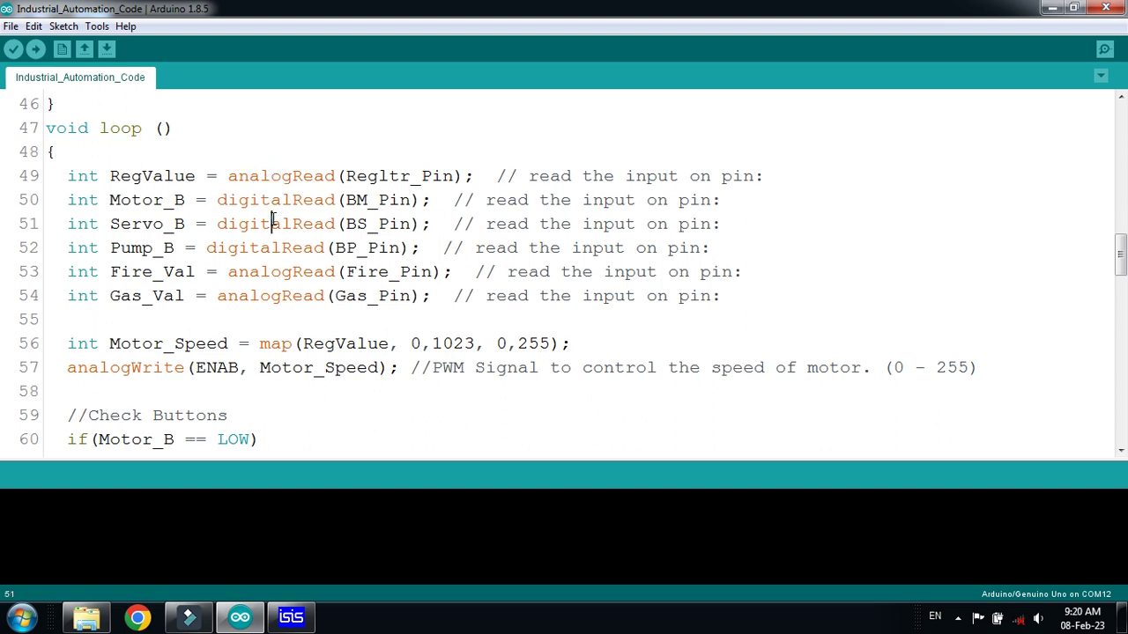